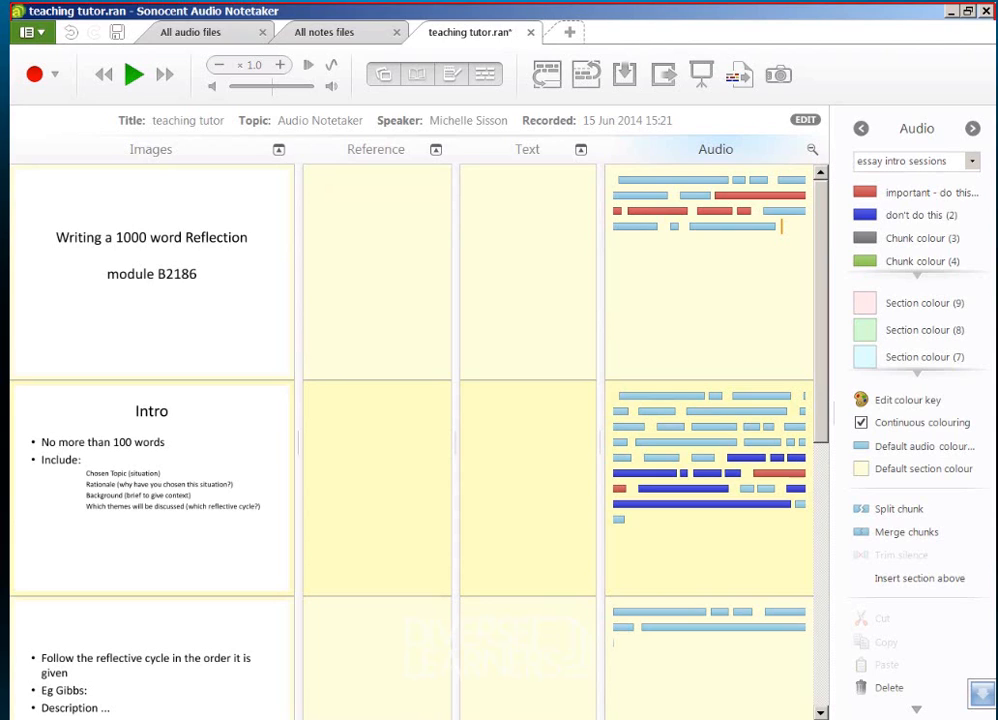
Step: Capture the highlighted assignment guidelines in the Word document and paste the screenshot as a reference beside the "Writing a 1000 word Reflection" slide
{"action": "mouse_move", "coordinate": [184, 719]}
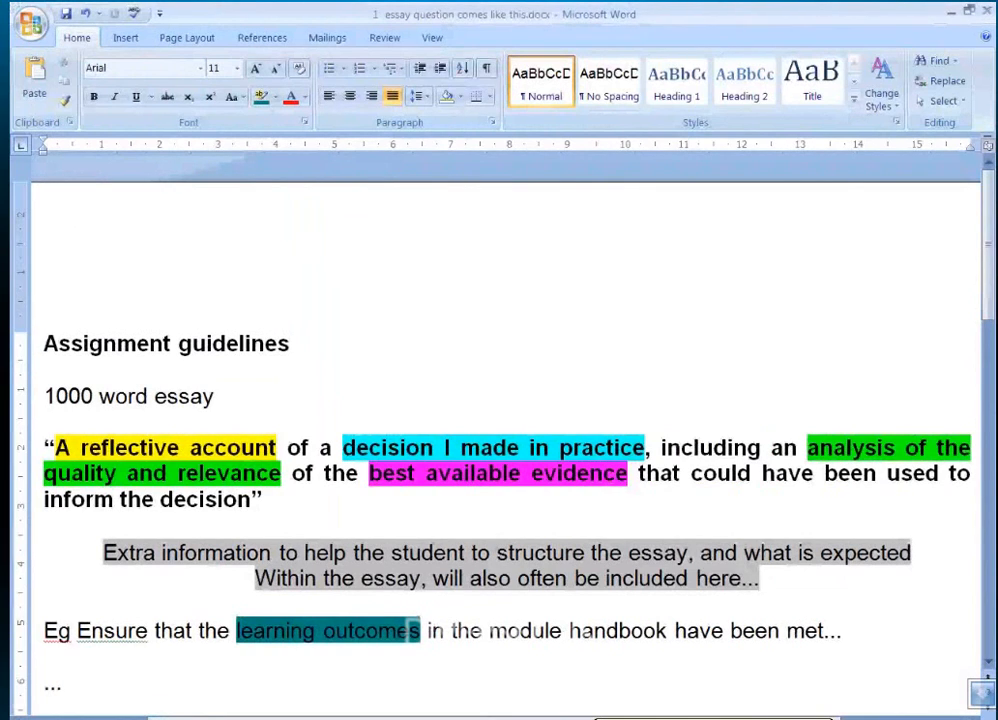
{"action": "left_click", "coordinate": [950, 11]}
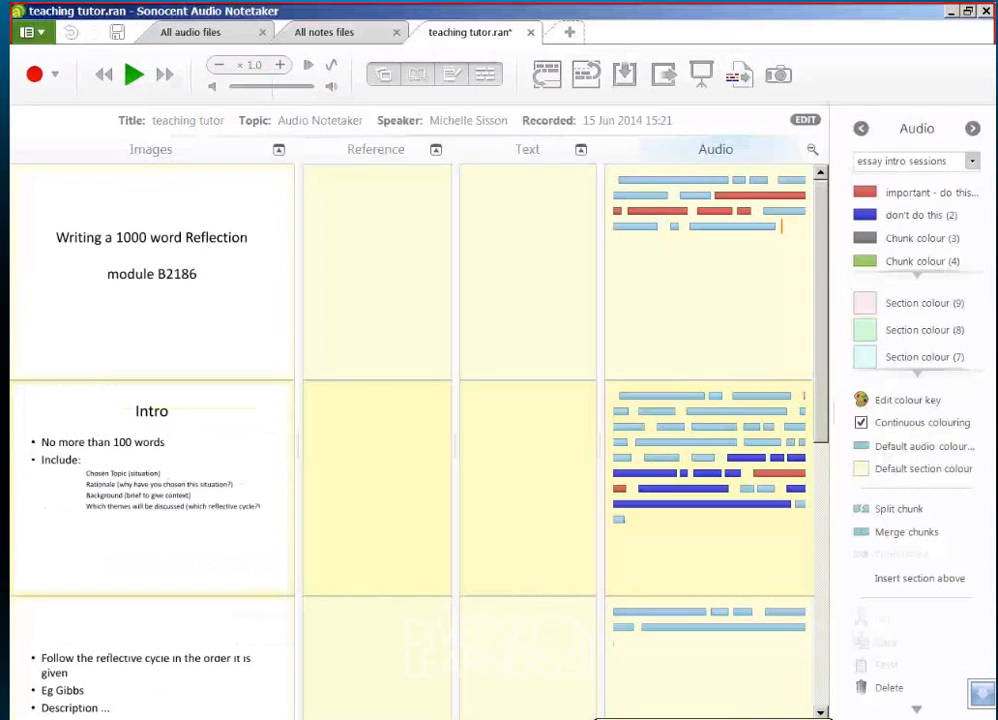
{"action": "left_click", "coordinate": [337, 198]}
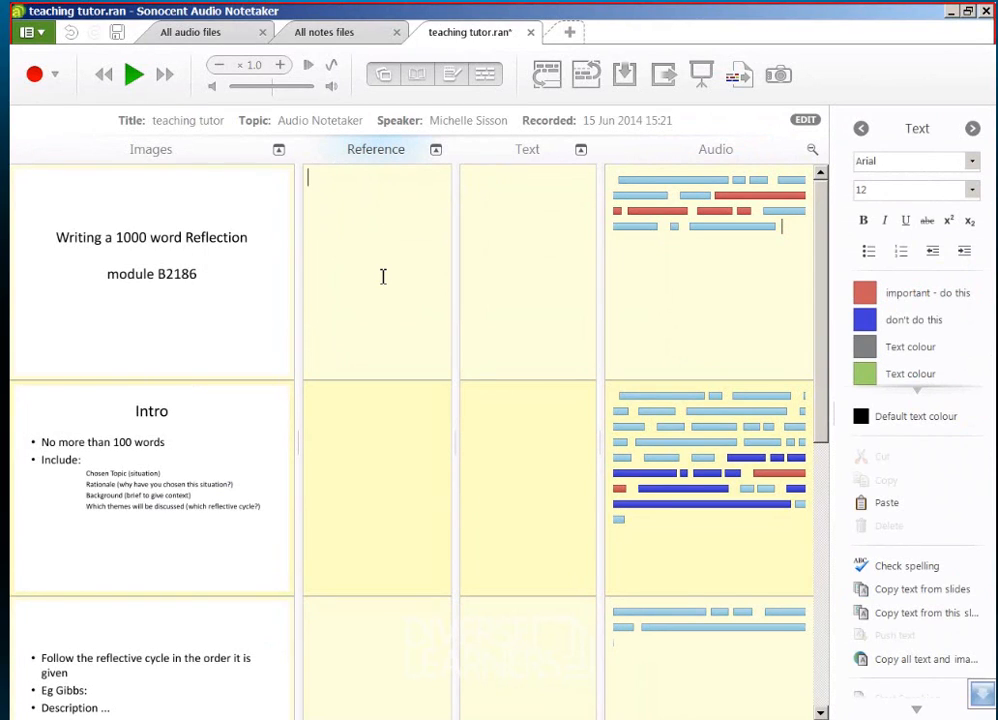
{"action": "key", "text": "ctrl+v"}
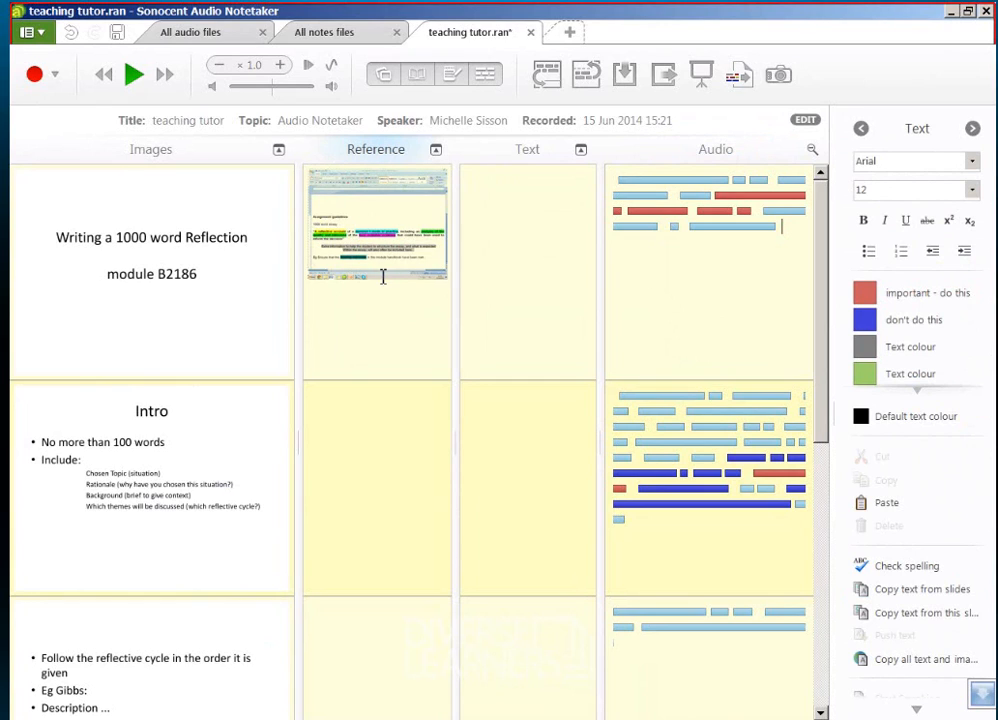
{"action": "left_click", "coordinate": [411, 353]}
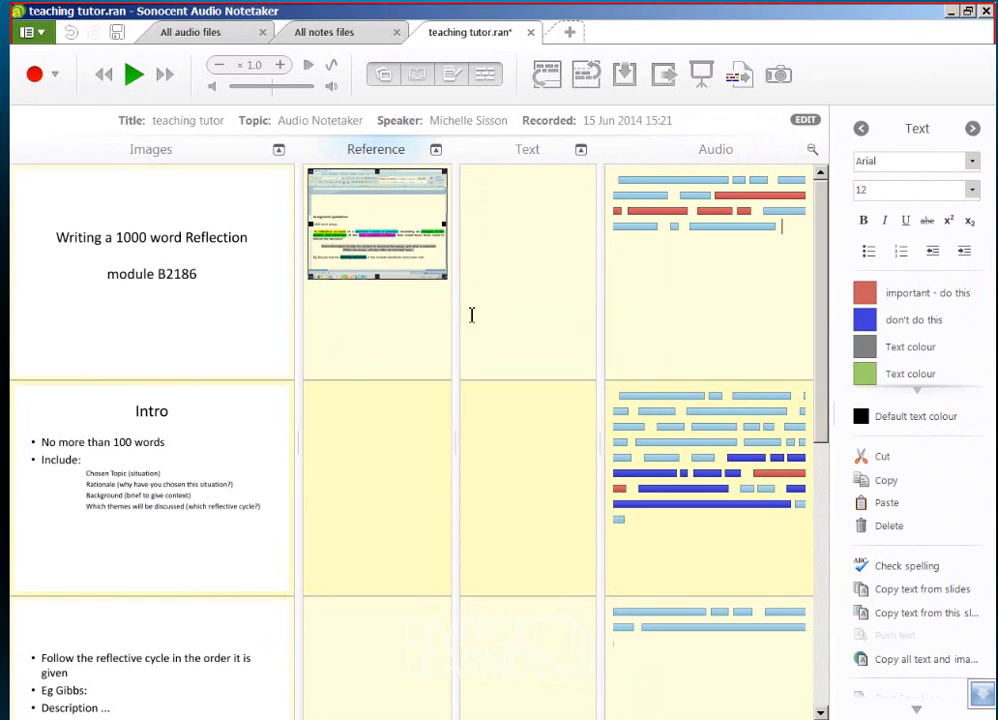
{"action": "left_click", "coordinate": [470, 292]}
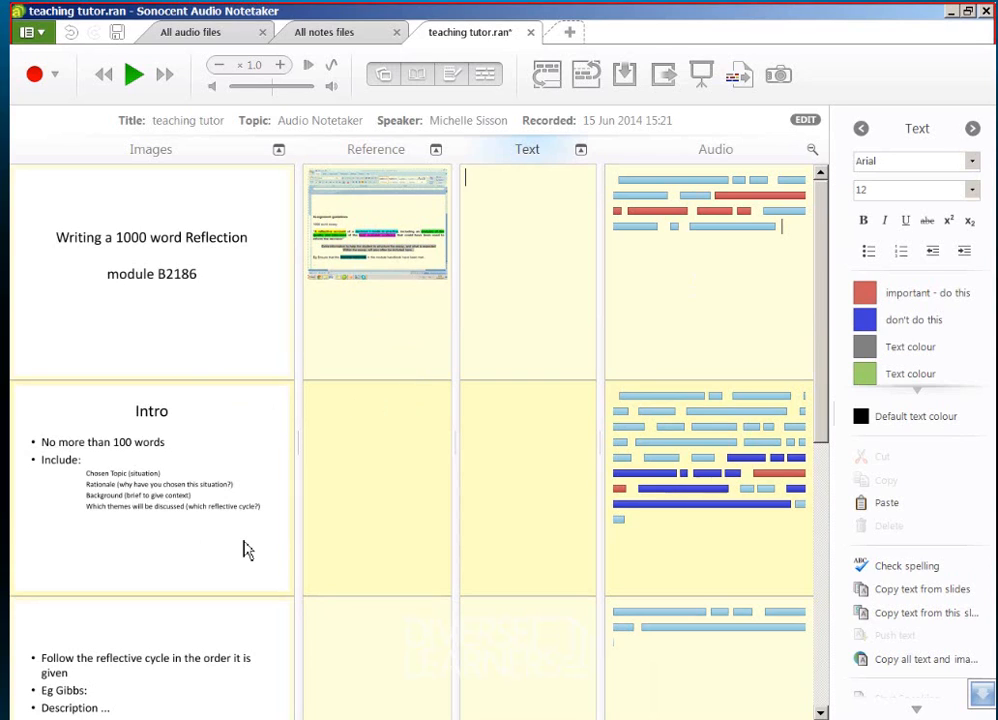
Step: Copy the web address of the Department of Health page on GOV.UK from the browser
{"action": "scroll", "coordinate": [247, 549], "scroll_direction": "down", "scroll_amount": 3}
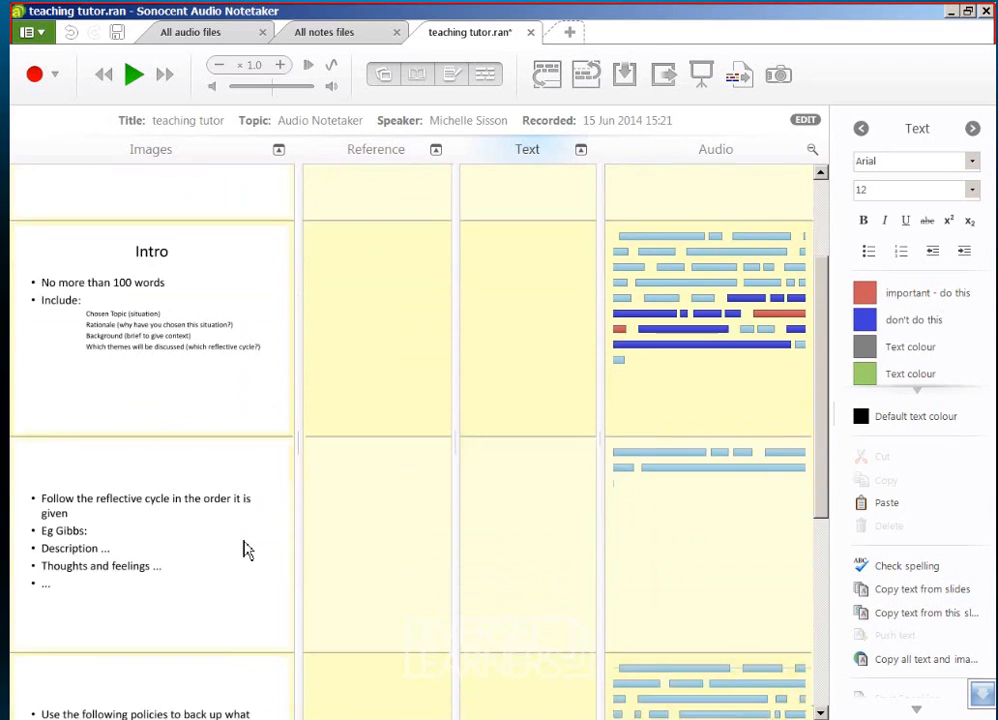
{"action": "scroll", "coordinate": [247, 549], "scroll_direction": "down", "scroll_amount": 3}
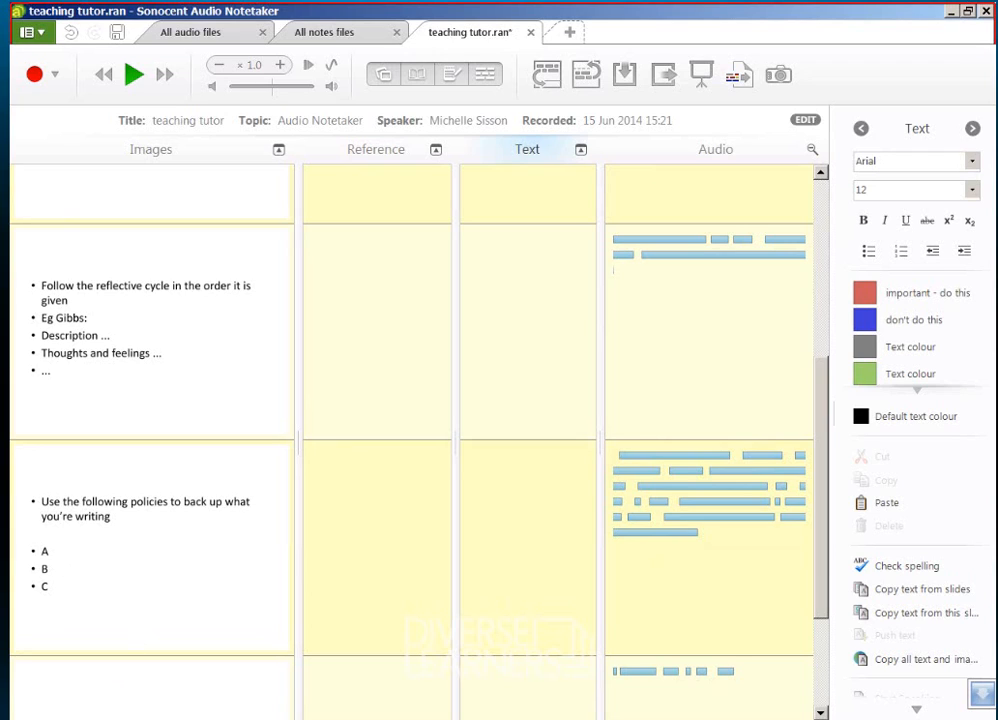
{"action": "left_click", "coordinate": [140, 717]}
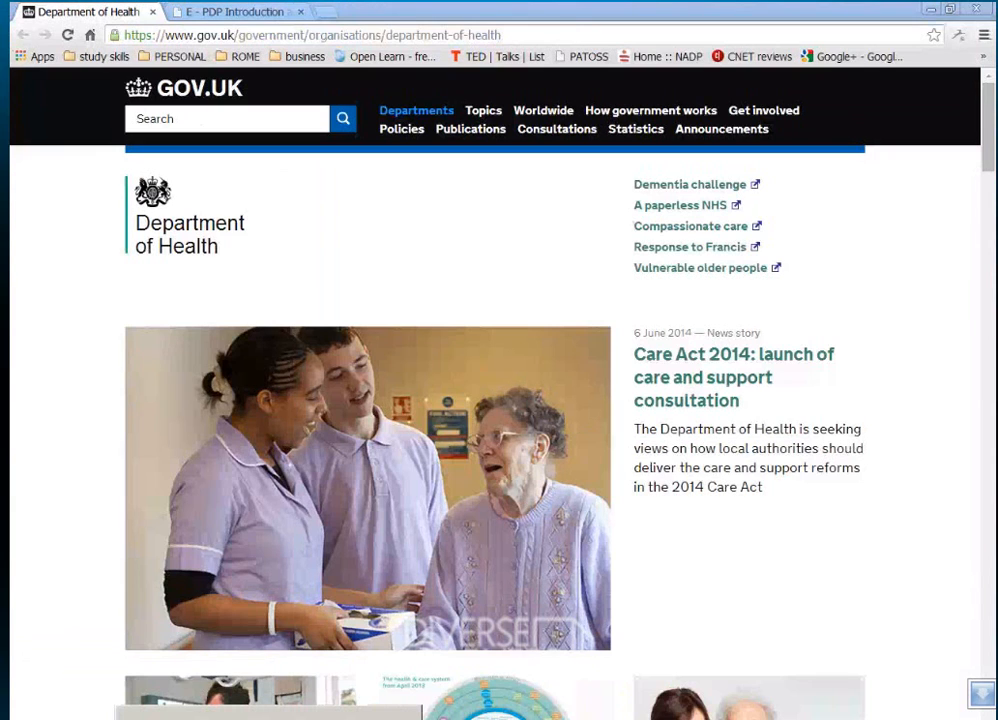
{"action": "left_click", "coordinate": [290, 716]}
{"action": "scroll", "coordinate": [303, 567], "scroll_direction": "down", "scroll_amount": 1}
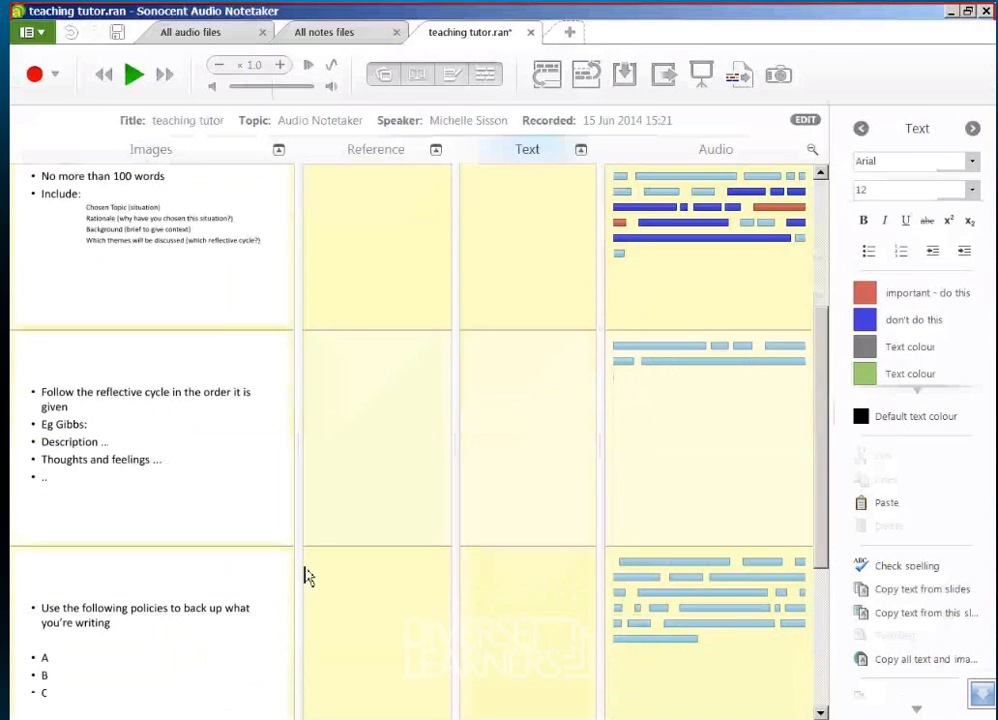
{"action": "scroll", "coordinate": [307, 577], "scroll_direction": "down", "scroll_amount": 1}
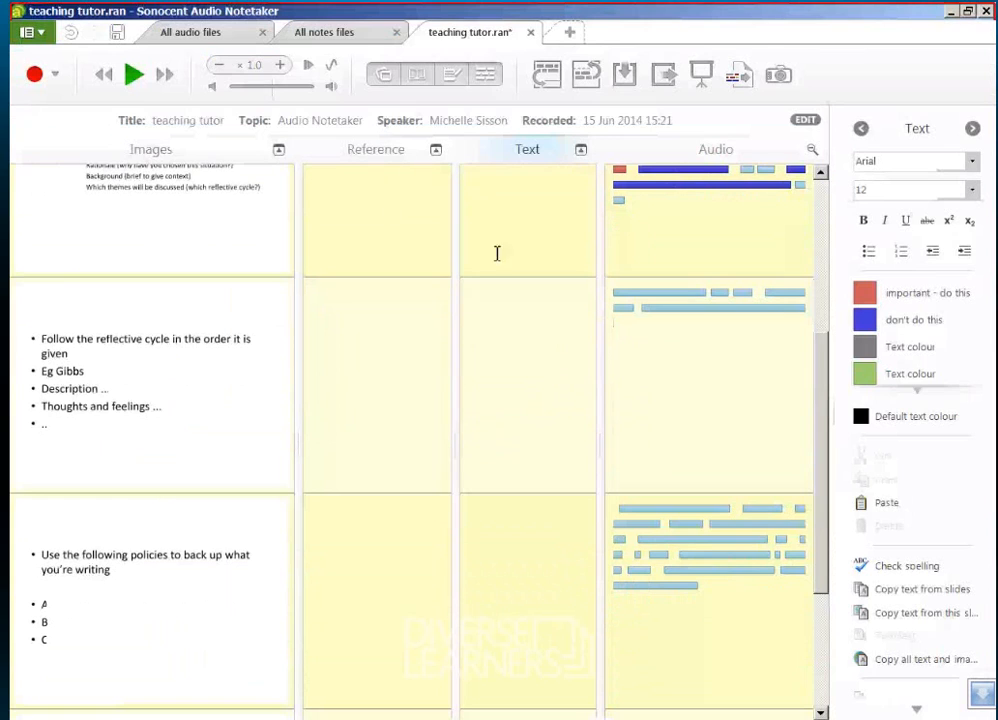
{"action": "left_click", "coordinate": [317, 530]}
{"action": "type", "text": "https://www.gov.uk/government/organisations/department-of-health"}
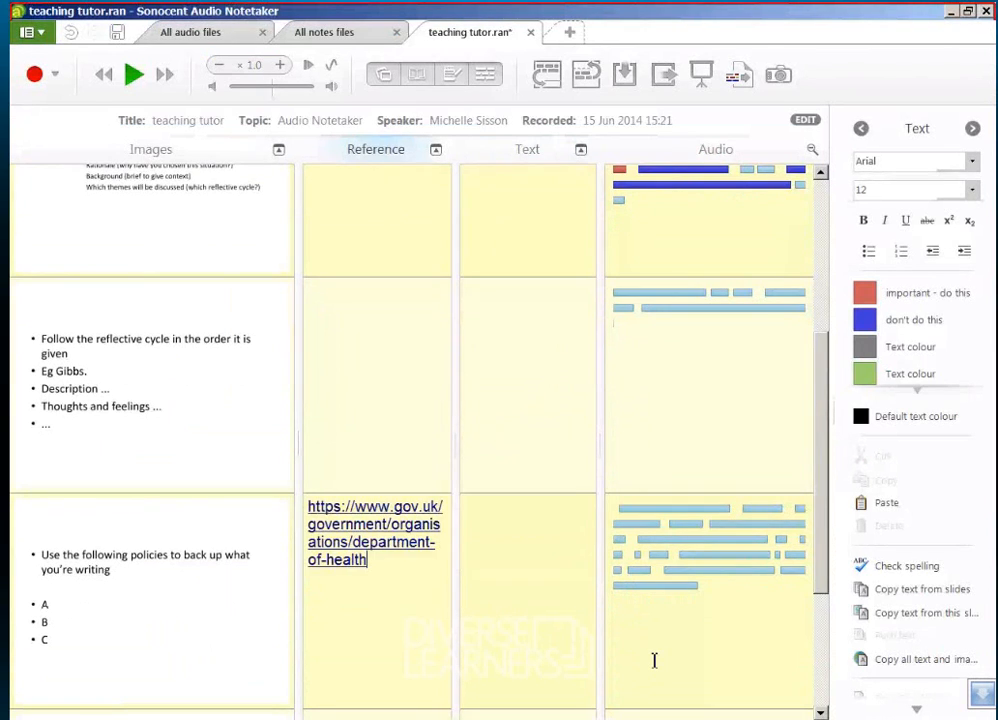
{"action": "key", "text": "Return"}
{"action": "left_click", "coordinate": [403, 551]}
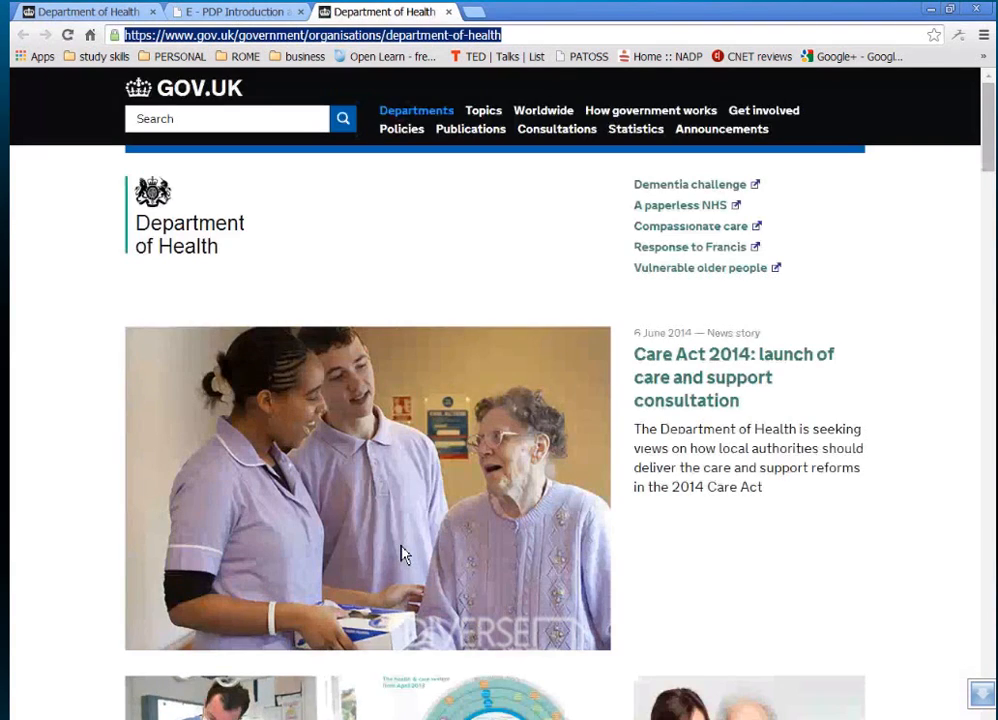
{"action": "key", "text": "alt+Tab"}
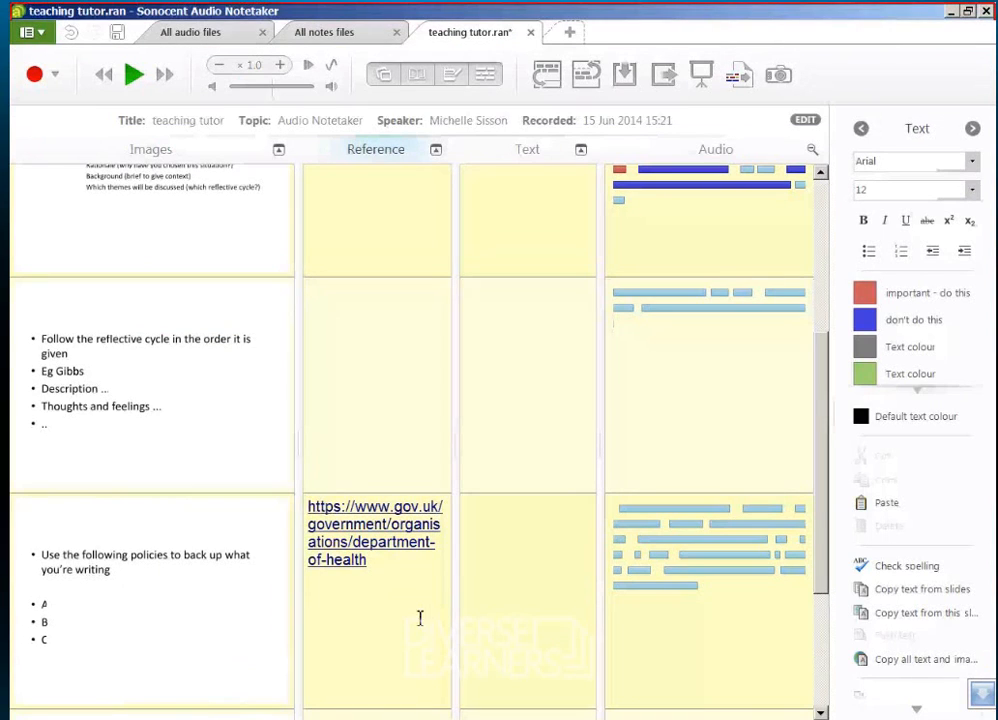
Step: Open the Gibbs Reflective Cycle mind map image from the diverse-learners page in the browser and copy its web address
{"action": "scroll", "coordinate": [143, 586], "scroll_direction": "up", "scroll_amount": 3}
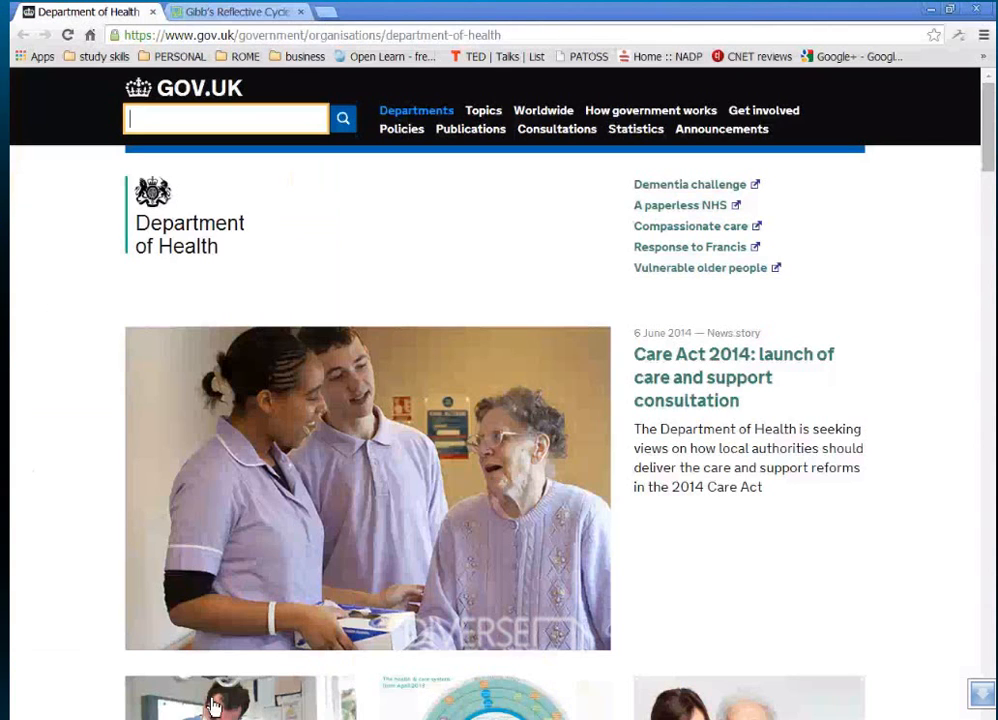
{"action": "left_click", "coordinate": [240, 14]}
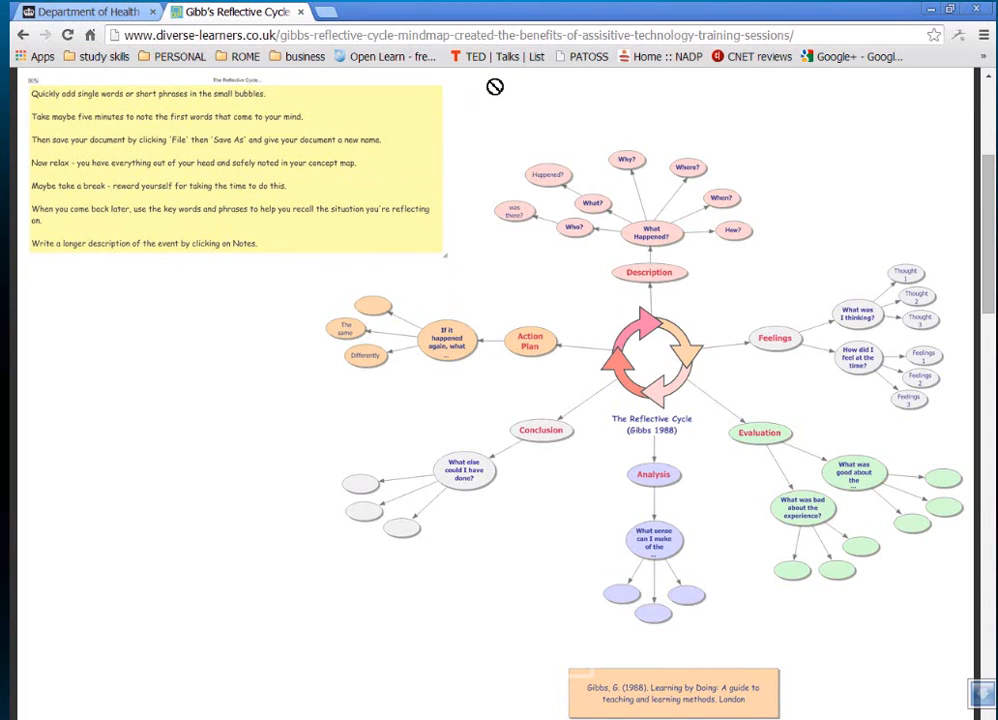
{"action": "left_click_drag", "start_coordinate": [494, 87], "coordinate": [818, 42]}
{"action": "left_click_drag", "start_coordinate": [818, 42], "coordinate": [821, 36]}
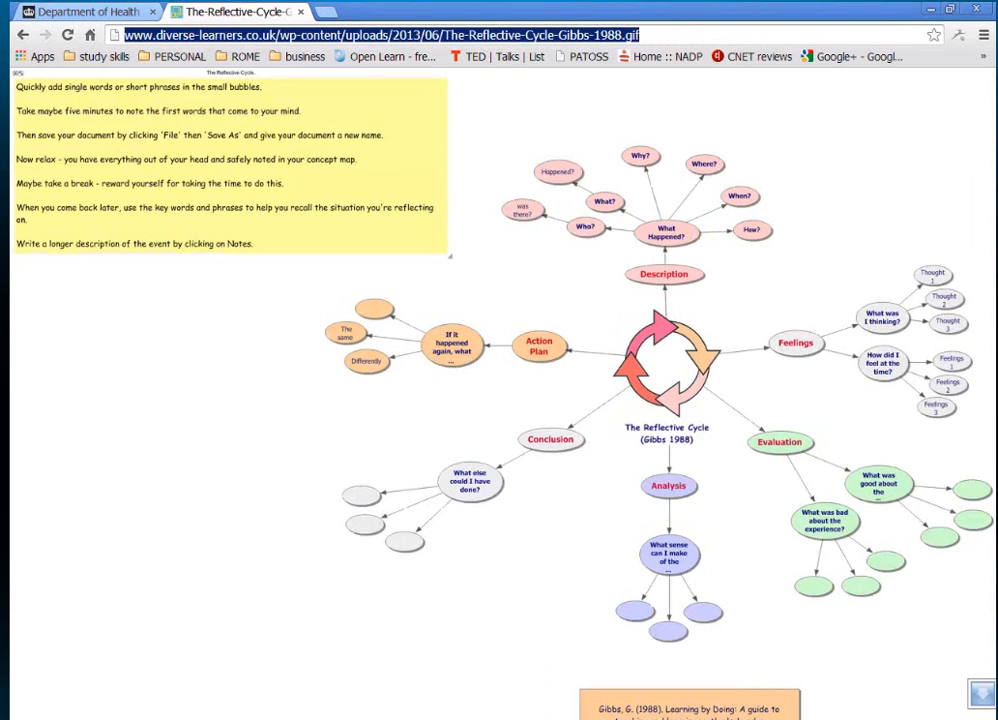
Step: Paste the address of The-Reflective-Cycle-Gibbs-1988.gif as a reference beside the "Follow the reflective cycle" slide and open the link to test it
{"action": "left_click", "coordinate": [375, 718]}
{"action": "scroll", "coordinate": [517, 565], "scroll_direction": "down", "scroll_amount": 2}
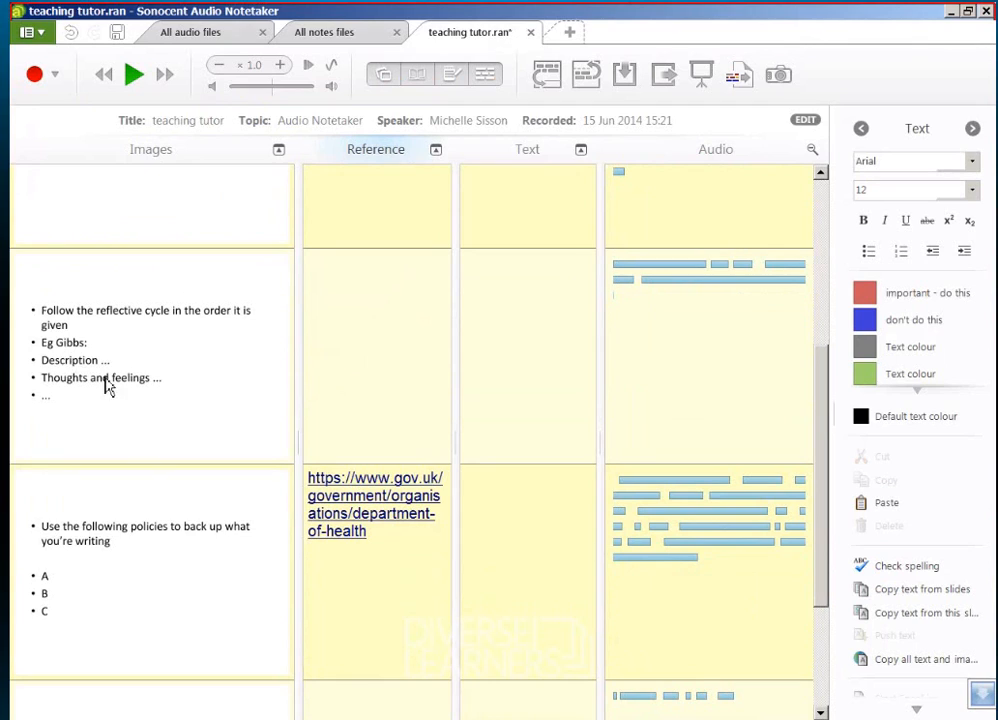
{"action": "left_click", "coordinate": [341, 276]}
{"action": "type", "text": "http://www.diverse-learners.co.uk/wp-content/uploads/2013/06/The-Reflective-Cycle-Gibbs-1988.gif"}
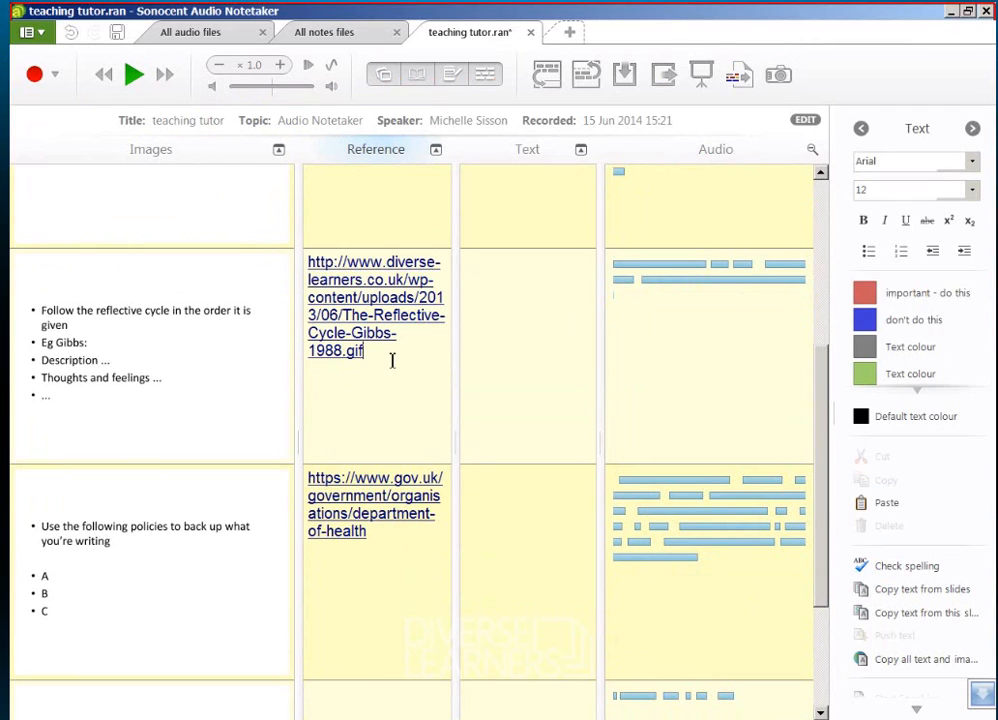
{"action": "left_click", "coordinate": [403, 290]}
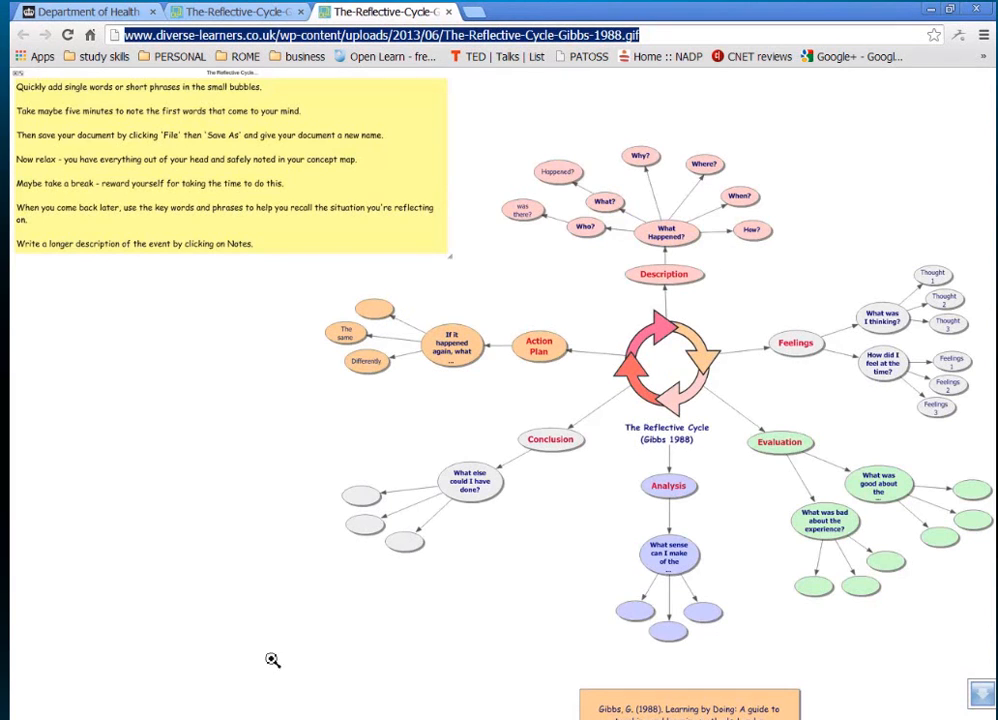
{"action": "left_click", "coordinate": [268, 718]}
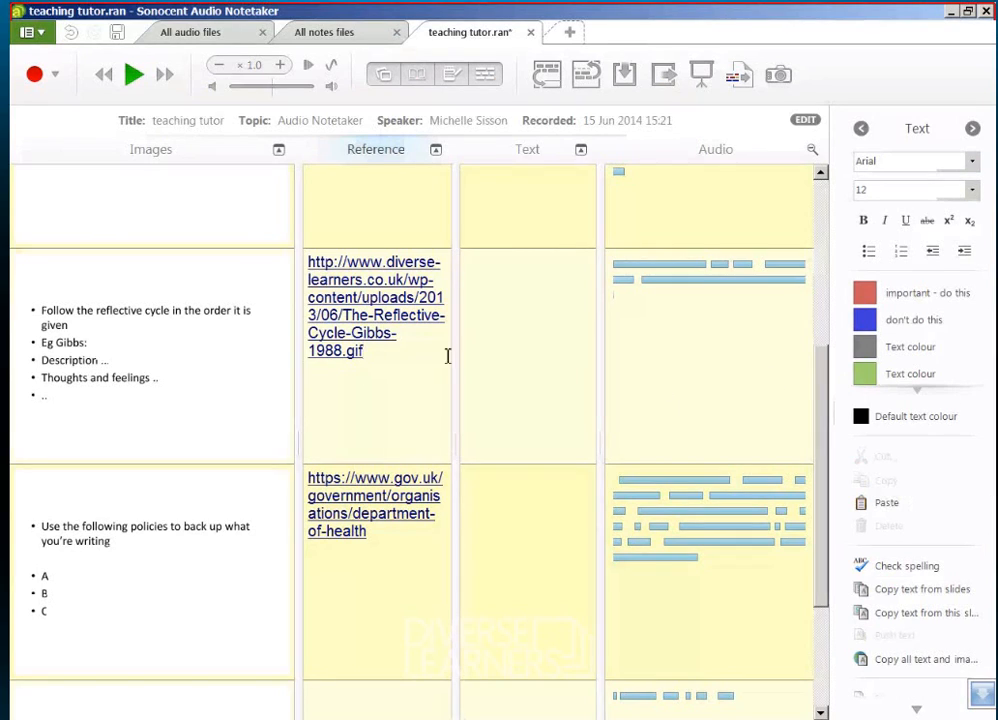
Step: Add the text note "look at NSFs" next to the Department of Health link
{"action": "scroll", "coordinate": [470, 352], "scroll_direction": "up", "scroll_amount": 2}
{"action": "scroll", "coordinate": [400, 437], "scroll_direction": "up", "scroll_amount": 1}
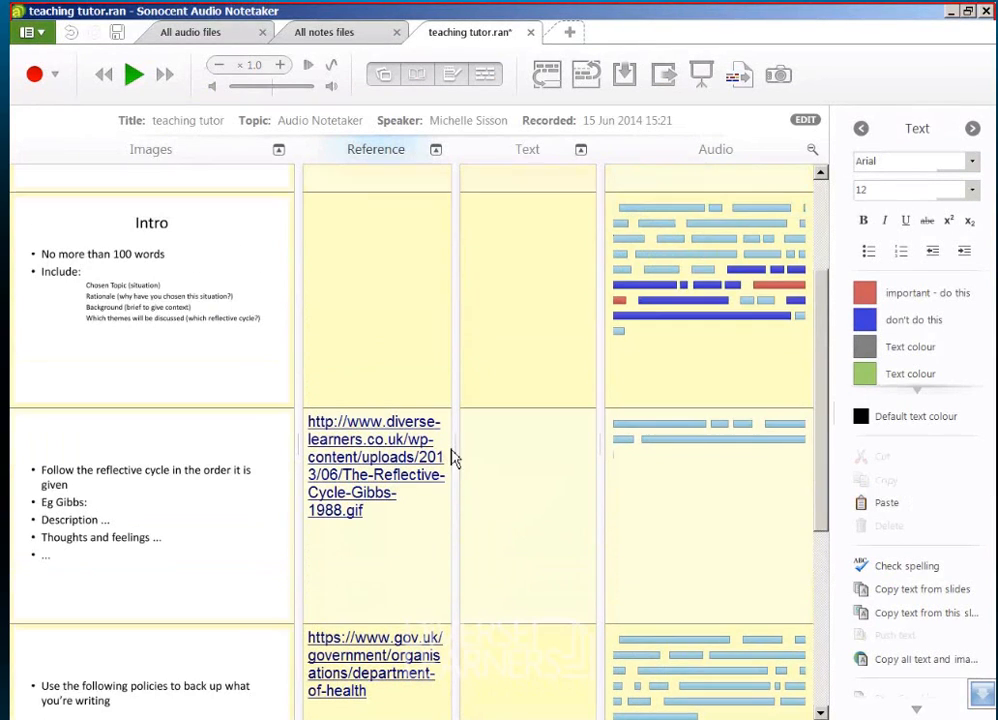
{"action": "scroll", "coordinate": [385, 505], "scroll_direction": "down", "scroll_amount": 1}
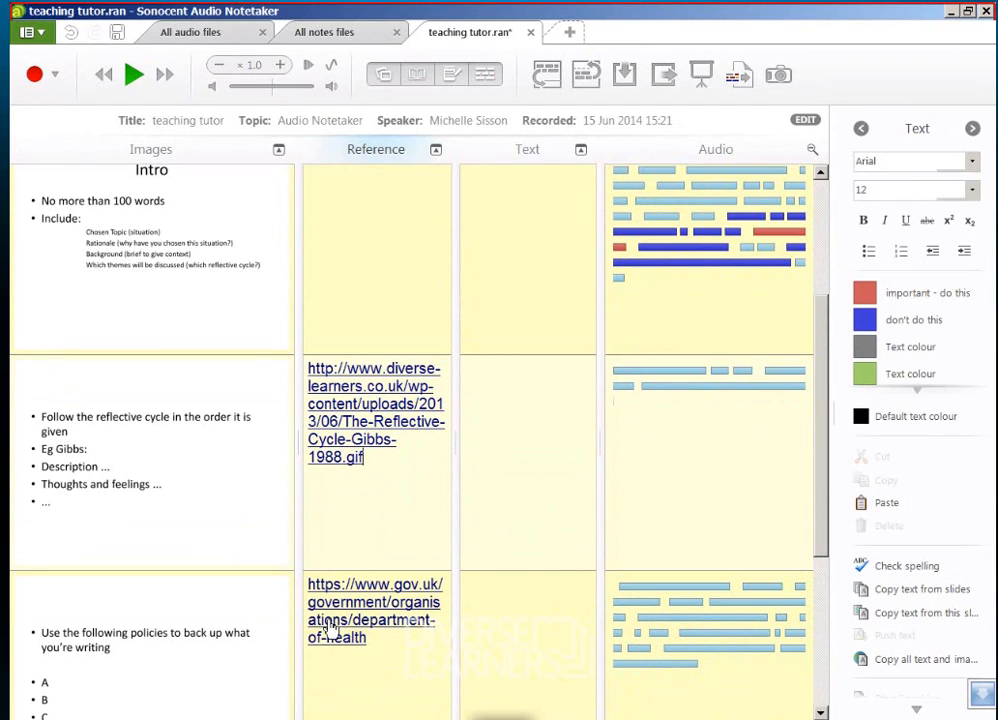
{"action": "scroll", "coordinate": [359, 667], "scroll_direction": "down", "scroll_amount": 2}
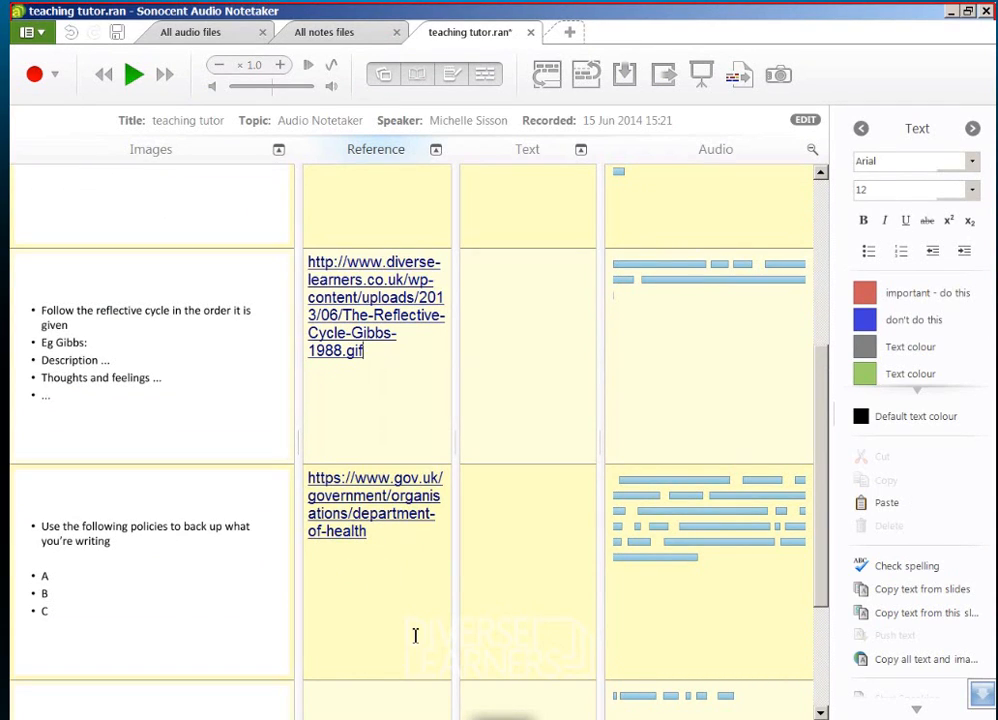
{"action": "left_click", "coordinate": [495, 503]}
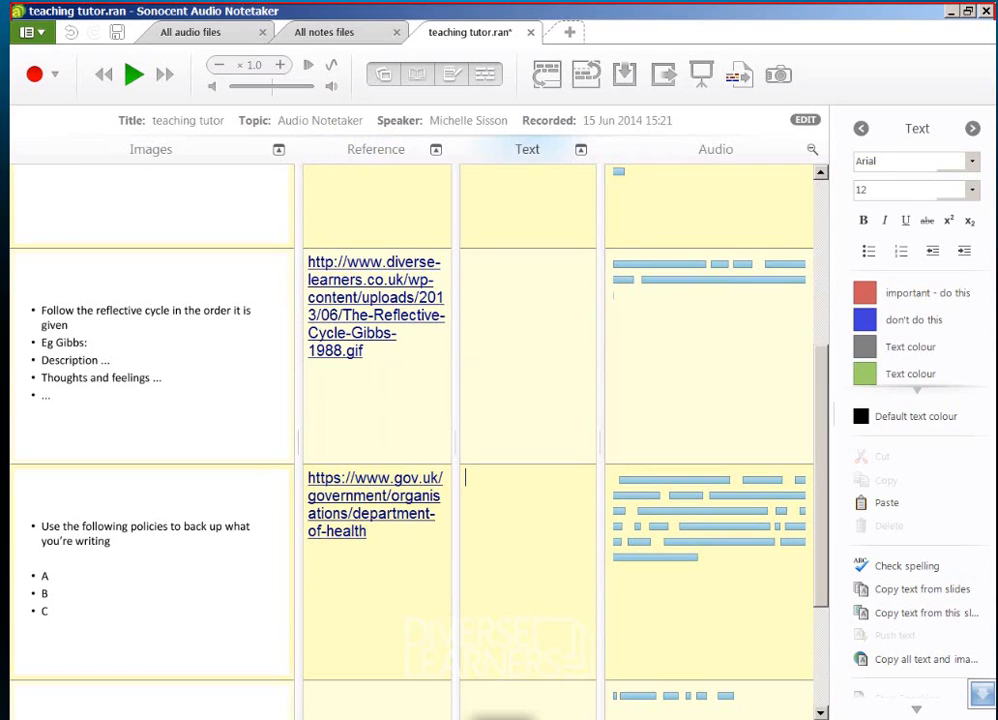
{"action": "type", "text": "look"}
{"action": "type", "text": "at NSFs"}
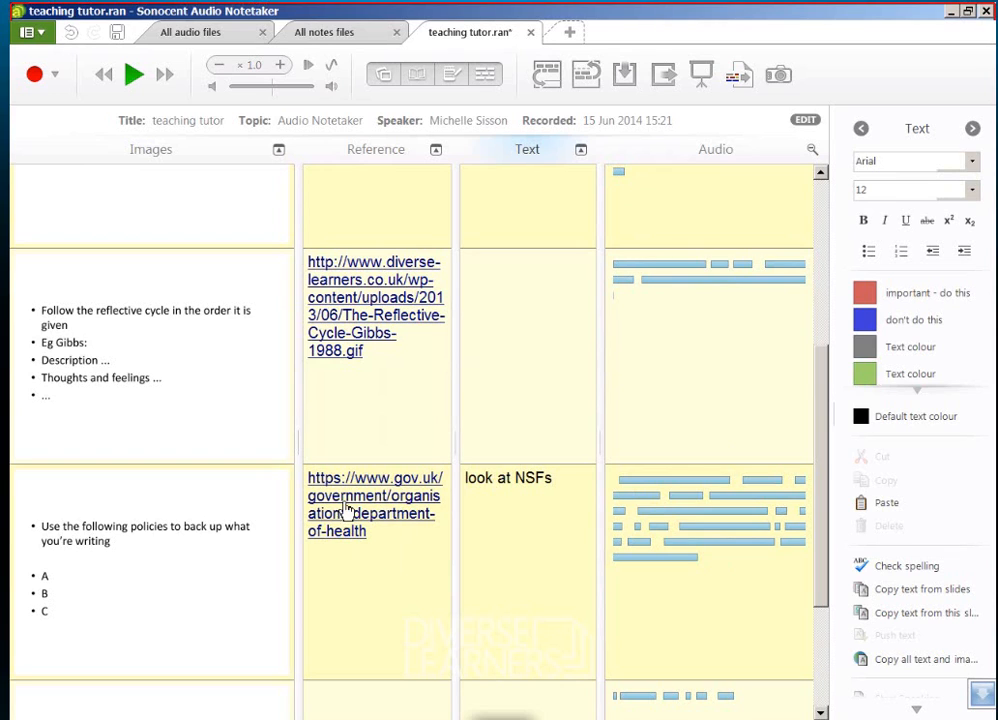
{"action": "left_click", "coordinate": [511, 543]}
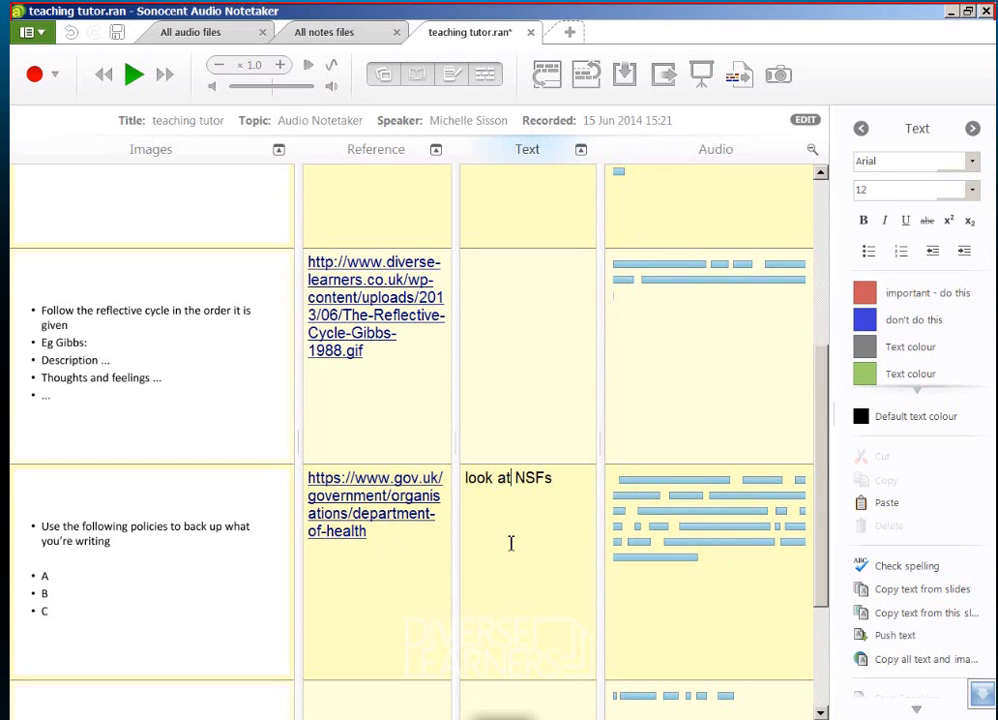
Step: Review the slides, references and notes from the first section down to the blank section after the policies slide
{"action": "scroll", "coordinate": [511, 543], "scroll_direction": "up", "scroll_amount": 5}
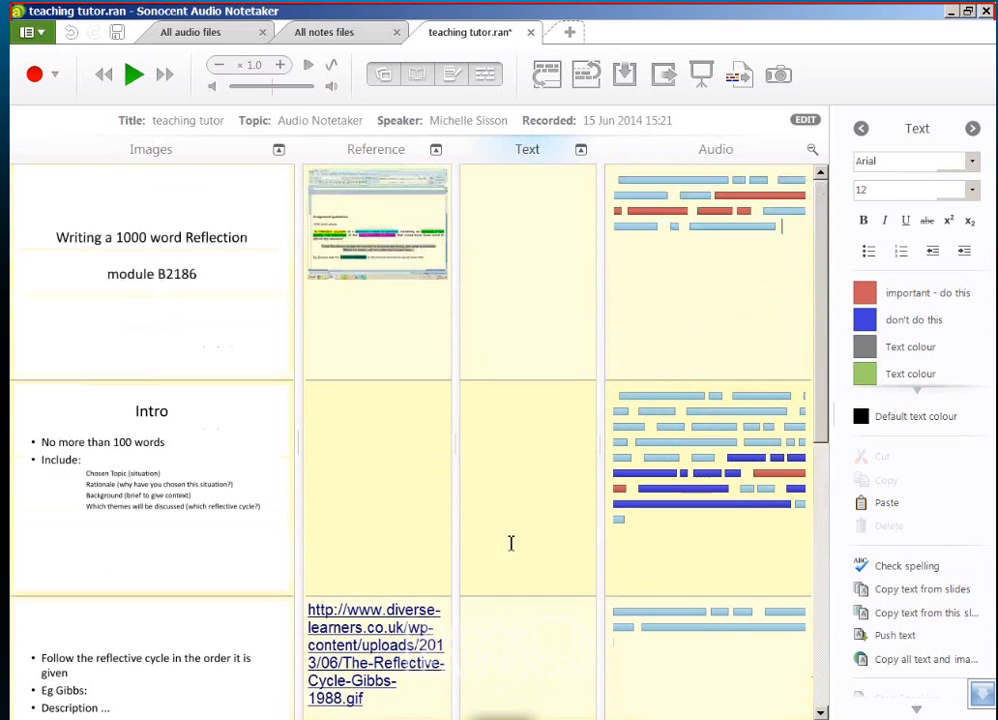
{"action": "scroll", "coordinate": [511, 543], "scroll_direction": "down", "scroll_amount": 5}
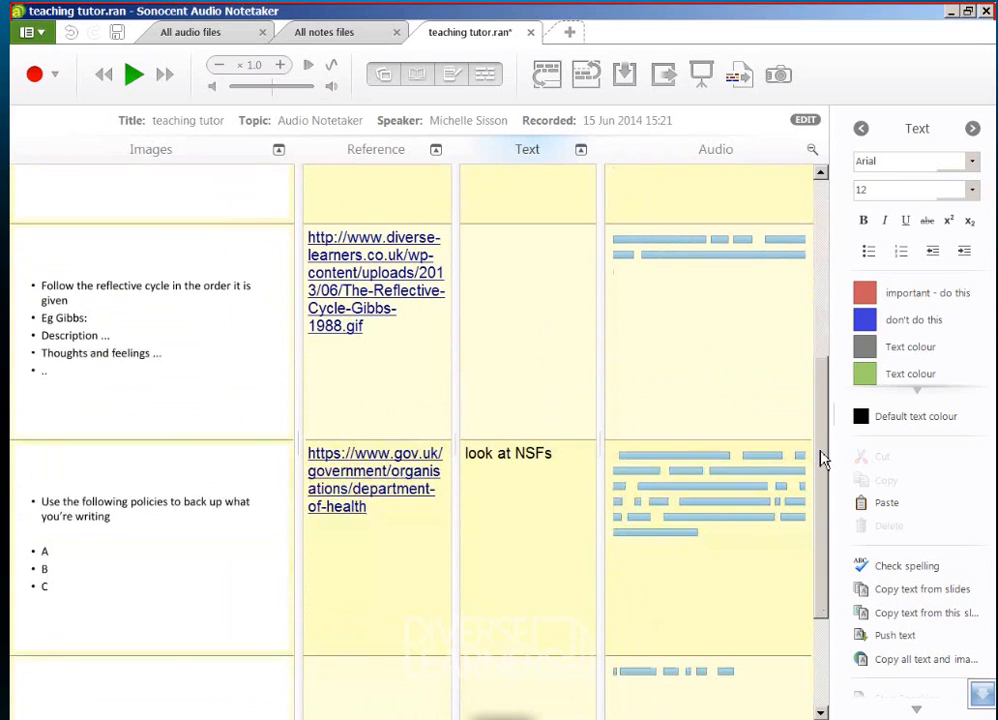
{"action": "scroll", "coordinate": [820, 457], "scroll_direction": "up", "scroll_amount": 1}
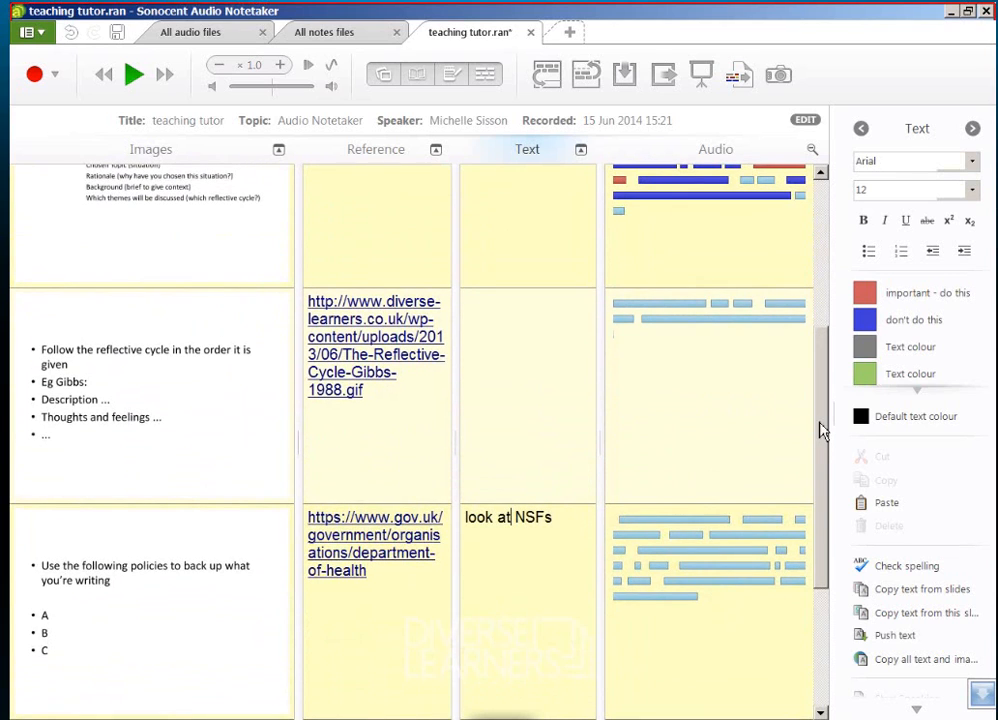
{"action": "scroll", "coordinate": [820, 432], "scroll_direction": "down", "scroll_amount": 1}
{"action": "scroll", "coordinate": [828, 460], "scroll_direction": "down", "scroll_amount": 5}
{"action": "scroll", "coordinate": [650, 600], "scroll_direction": "up", "scroll_amount": 3}
{"action": "scroll", "coordinate": [700, 610], "scroll_direction": "down", "scroll_amount": 4}
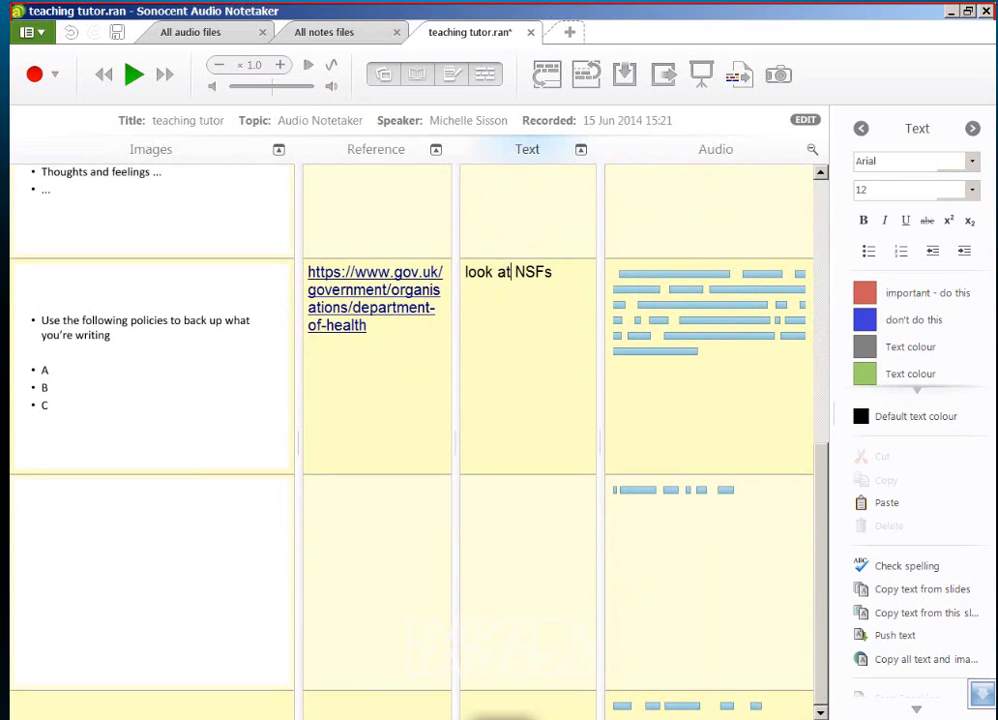
Step: Copy the whole feedback text, heading included, from "5 Typical feedback on essay.docx" and return to the audio notes
{"action": "left_click", "coordinate": [150, 719]}
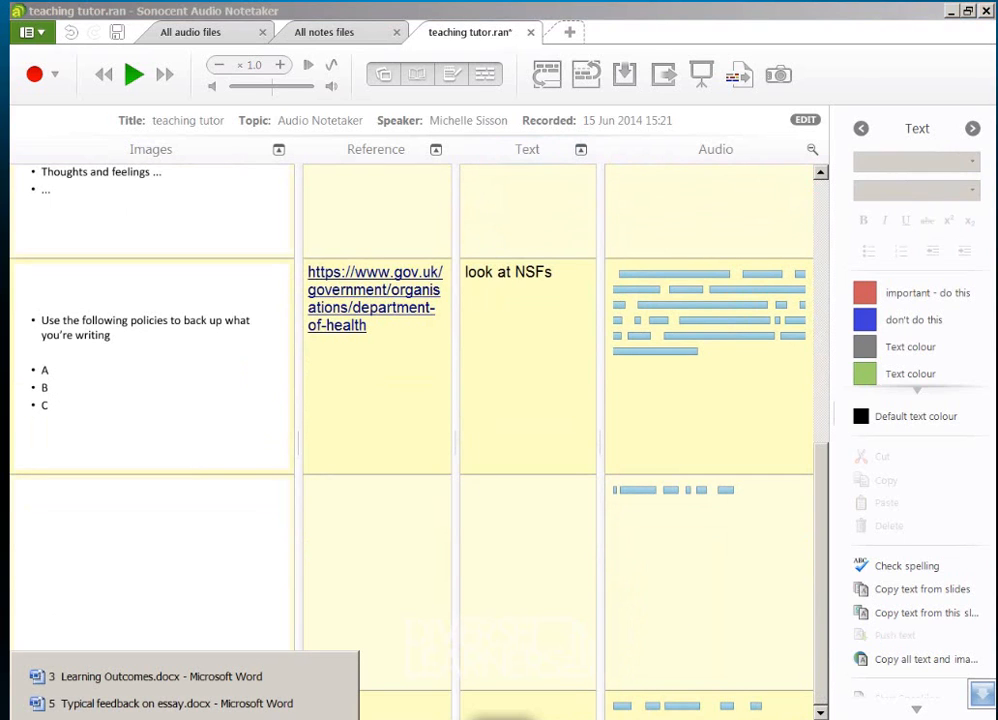
{"action": "left_click", "coordinate": [148, 706]}
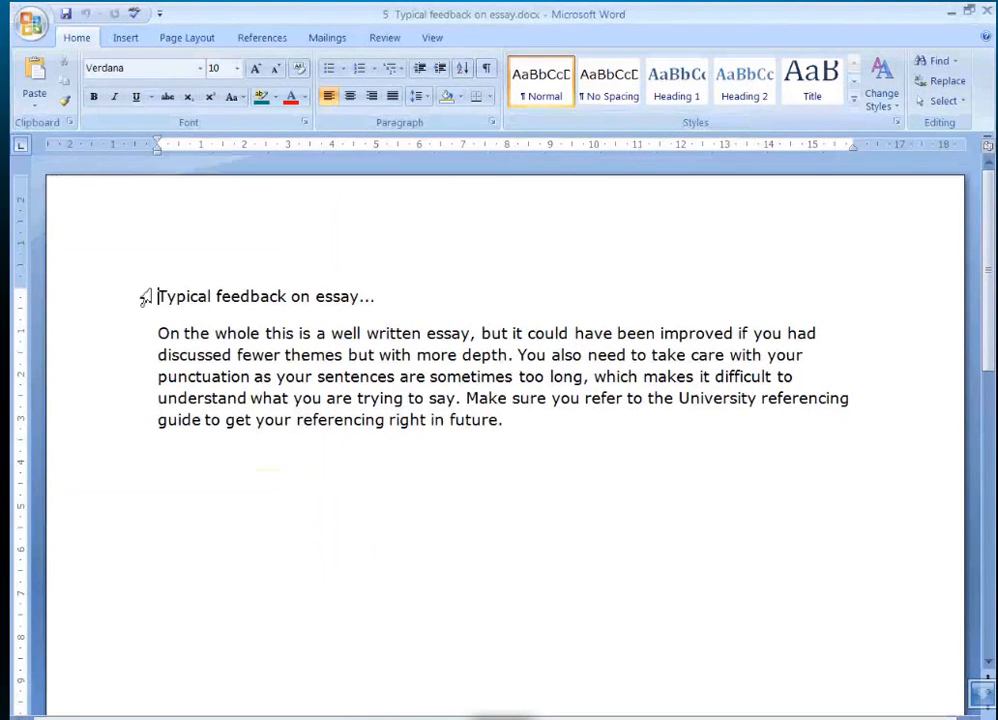
{"action": "left_click_drag", "start_coordinate": [145, 297], "coordinate": [505, 438]}
{"action": "key", "text": "ctrl+c"}
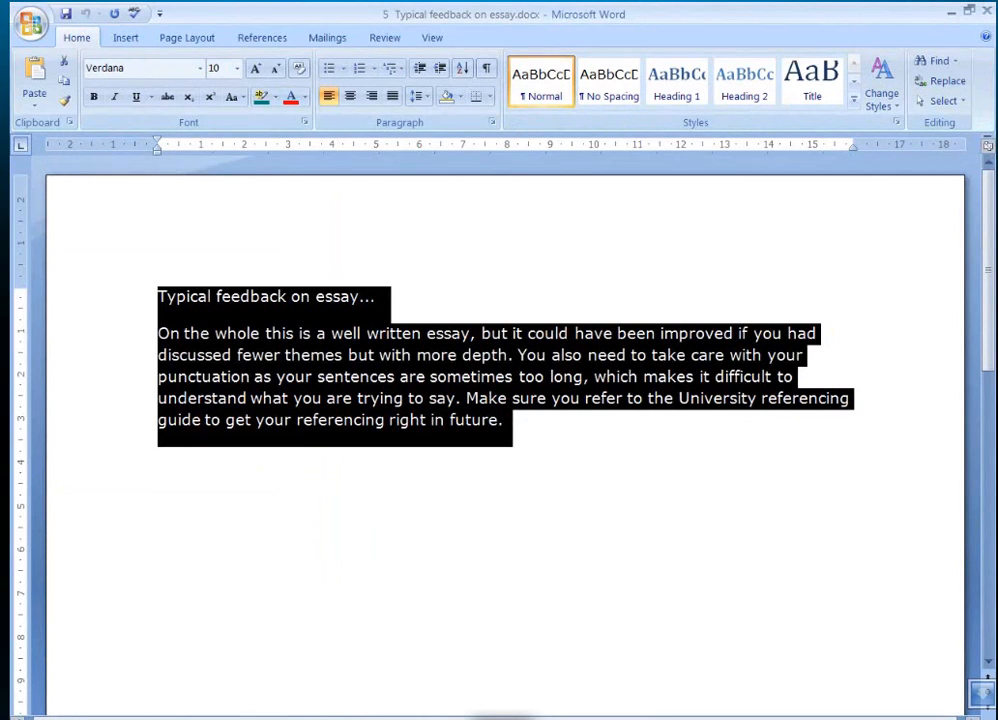
{"action": "key", "text": "alt+Tab"}
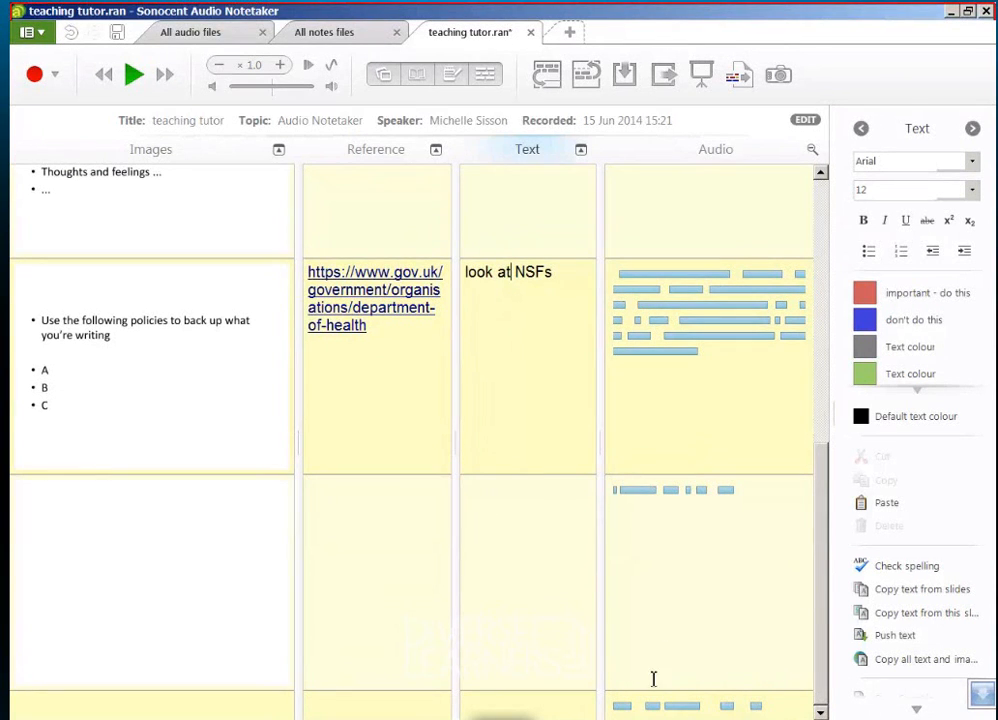
Step: Paste the copied essay feedback into the text notes of the blank section after the policies slide
{"action": "left_click", "coordinate": [471, 495]}
{"action": "key", "text": "ctrl+v"}
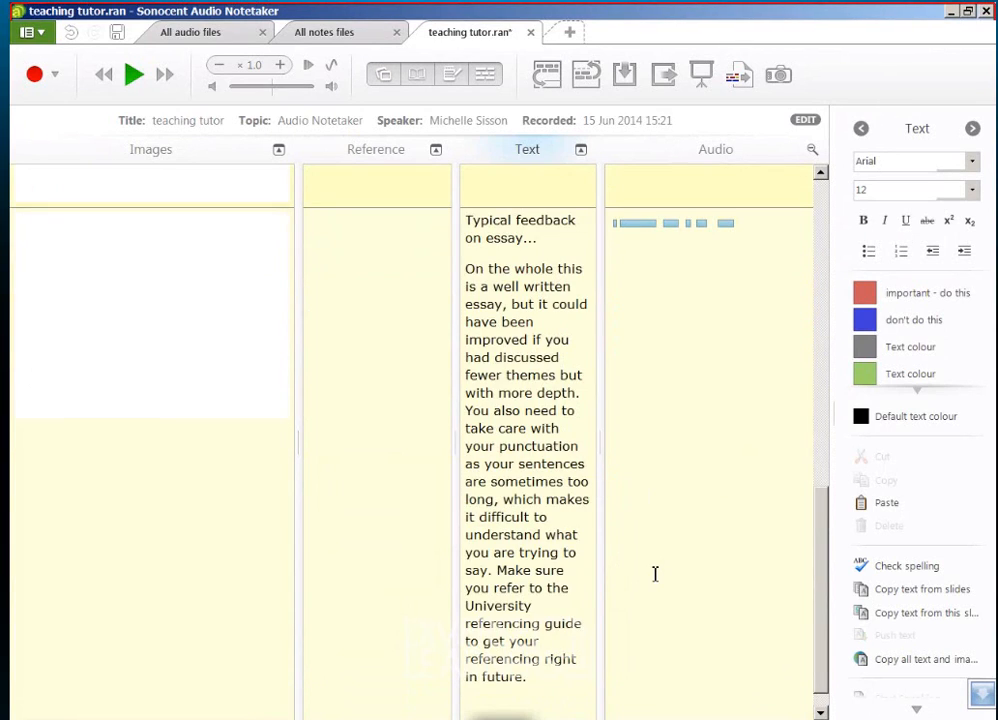
{"action": "mouse_move", "coordinate": [826, 529]}
{"action": "left_mouse_down"}
{"action": "mouse_move", "coordinate": [826, 520]}
{"action": "mouse_move", "coordinate": [829, 541]}
{"action": "left_mouse_up"}
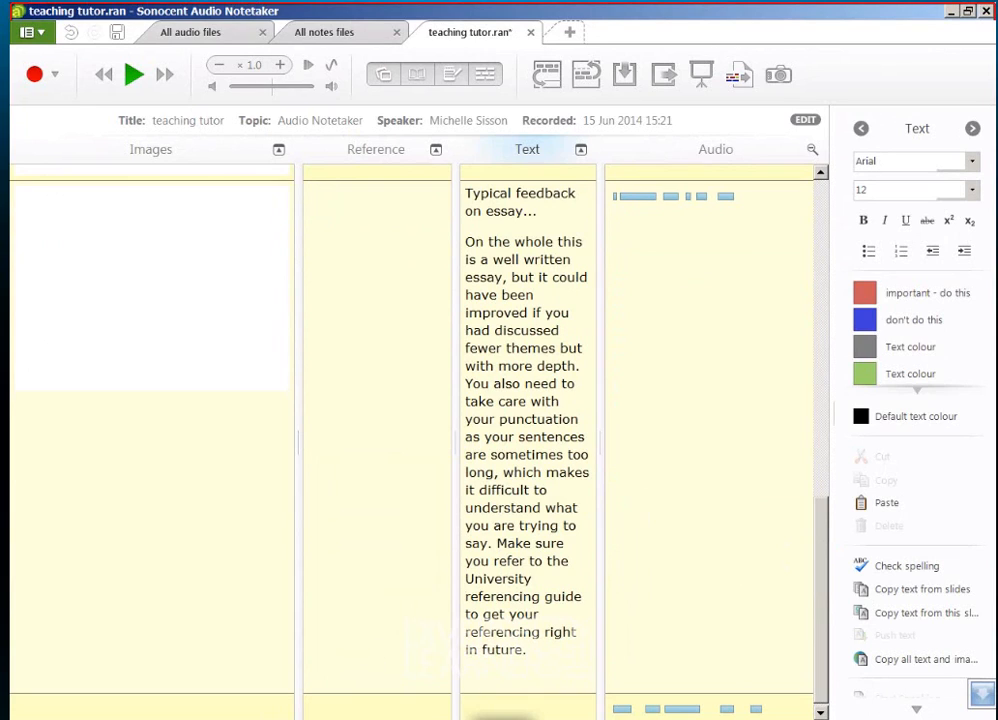
Step: Fetch the screenshot of the assessment criteria table and paste it into the last section's text notes
{"action": "left_click", "coordinate": [358, 719]}
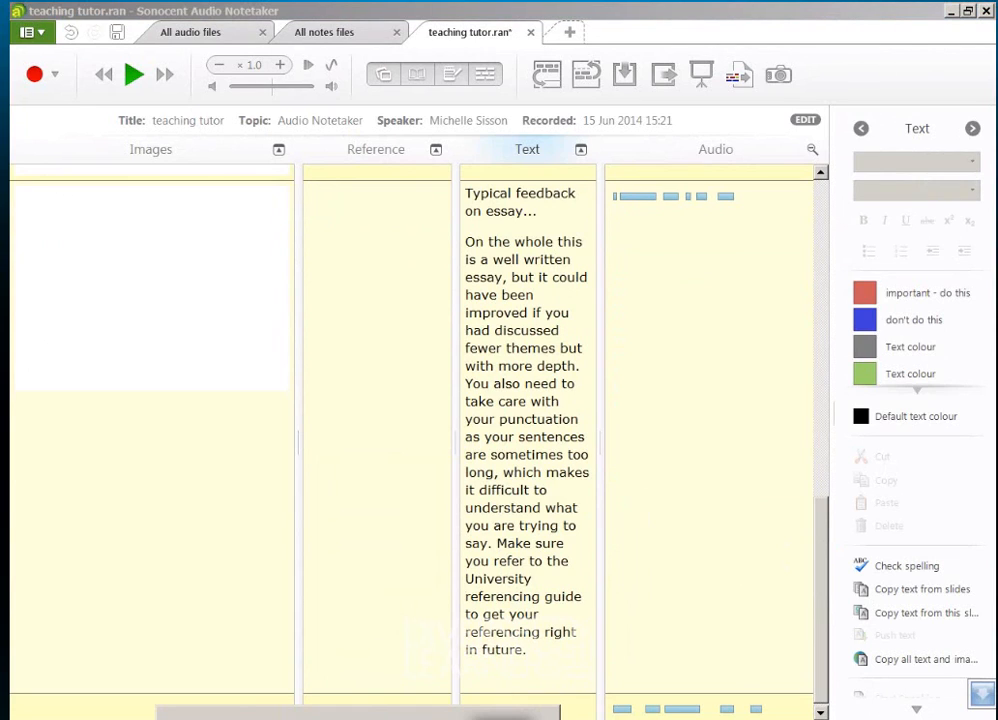
{"action": "left_click", "coordinate": [358, 719]}
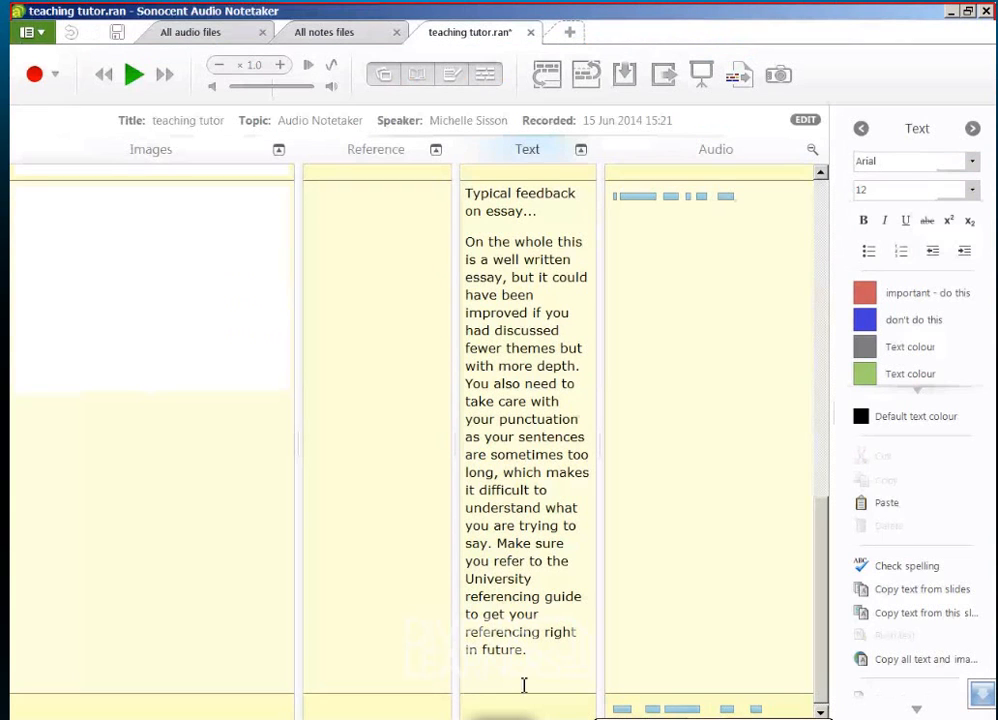
{"action": "left_click", "coordinate": [489, 712]}
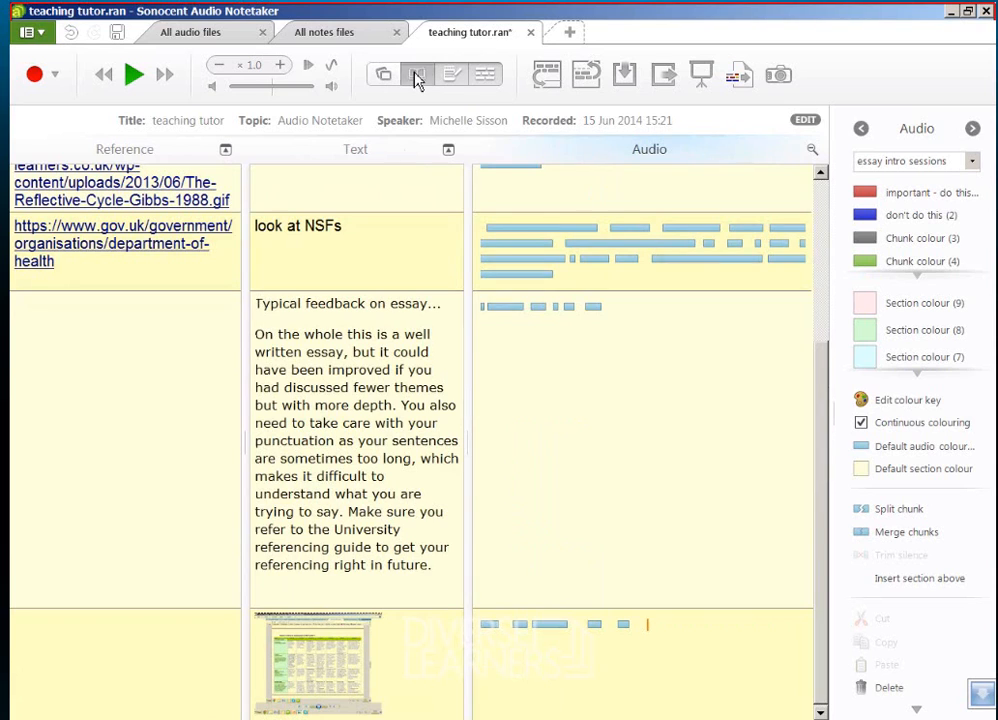
Step: Try to enlarge the pasted table screenshot with only the text notes shown, and restore the images, reference and audio columns
{"action": "left_click", "coordinate": [414, 74]}
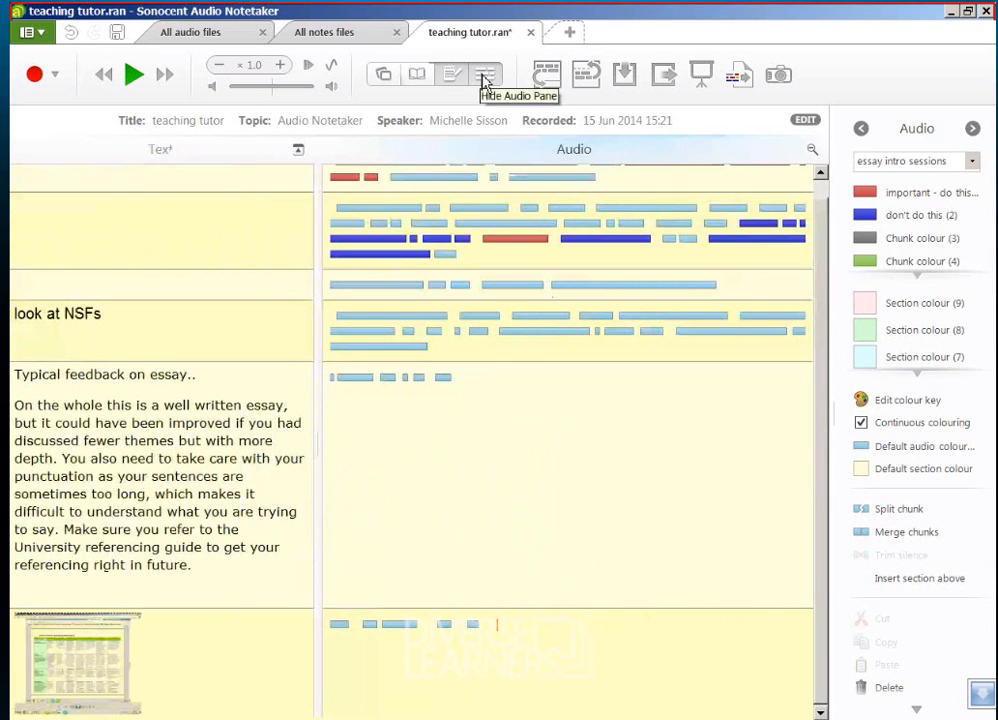
{"action": "left_click", "coordinate": [484, 76]}
{"action": "left_click", "coordinate": [102, 468]}
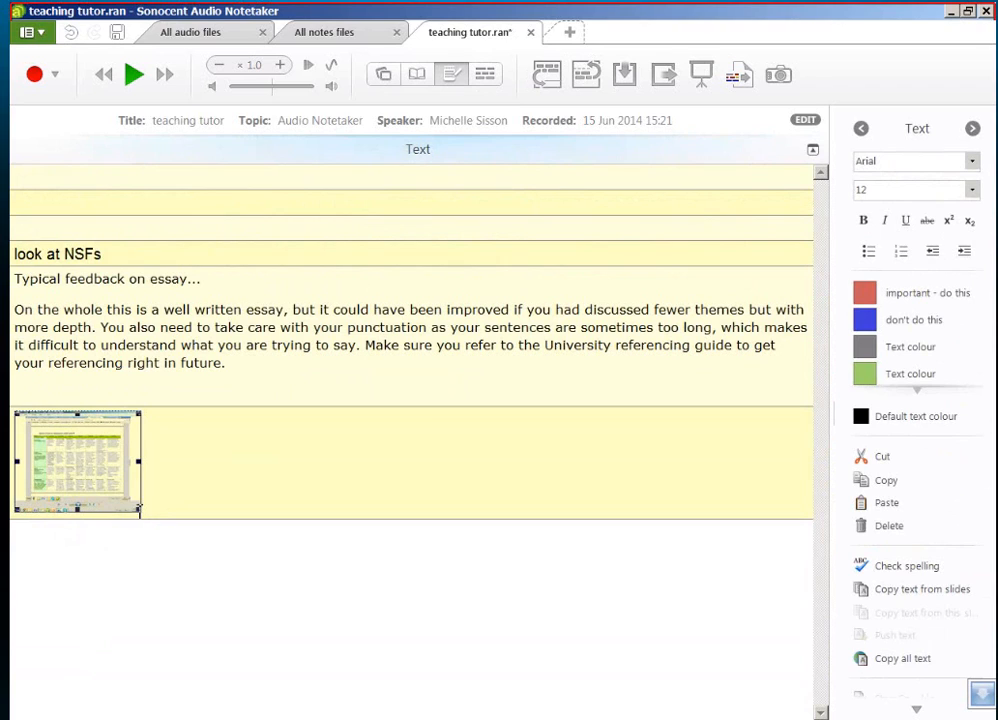
{"action": "left_click_drag", "start_coordinate": [139, 509], "coordinate": [505, 508]}
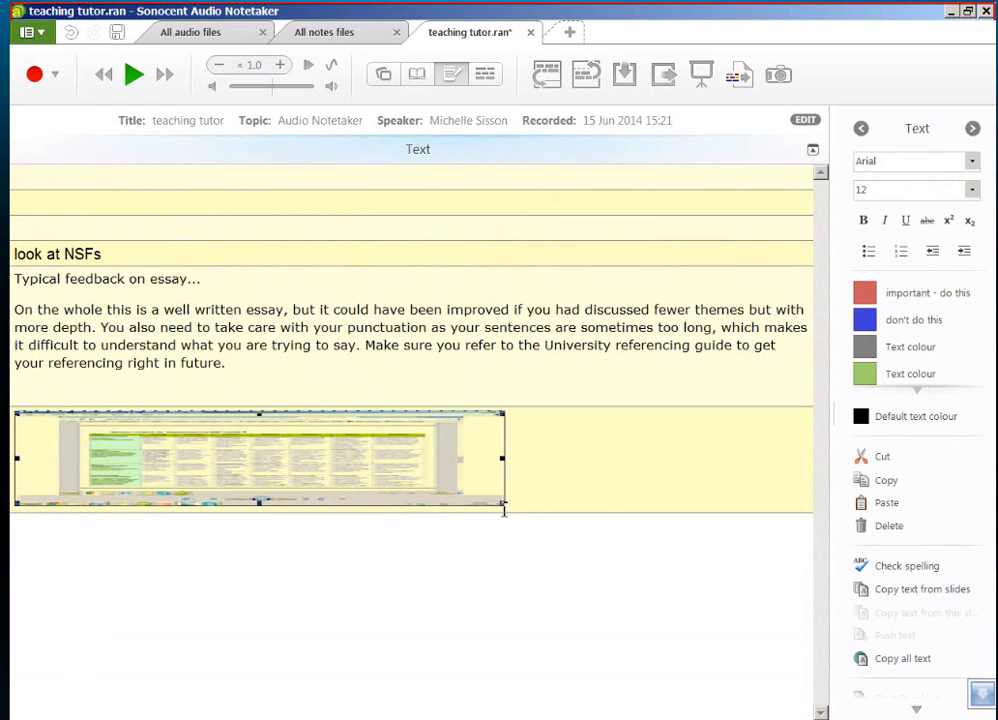
{"action": "left_click", "coordinate": [450, 80]}
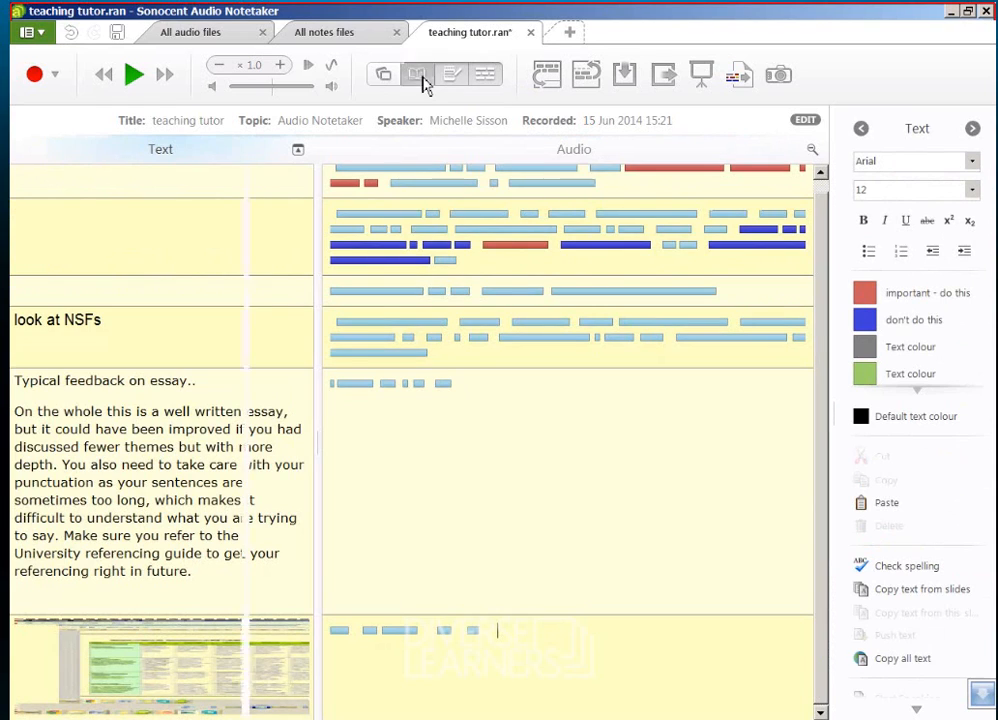
{"action": "left_click", "coordinate": [420, 80]}
{"action": "left_click", "coordinate": [392, 80]}
Step: Move the assessment criteria table screenshot from the last section's text notes to its Images cell
{"action": "left_click", "coordinate": [545, 666]}
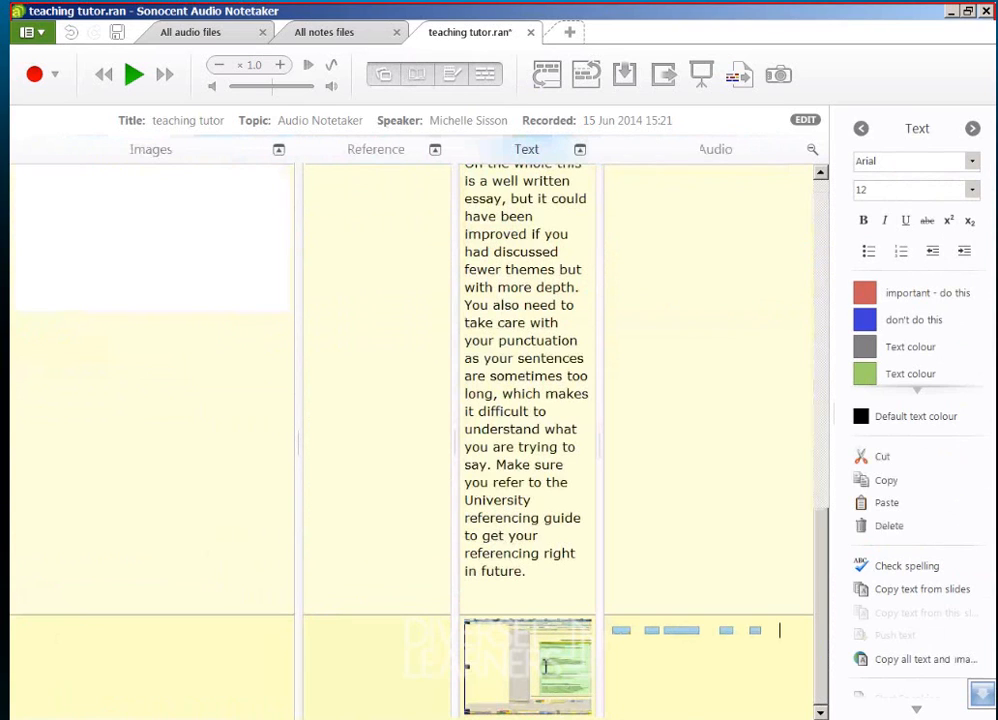
{"action": "left_click_drag", "start_coordinate": [495, 672], "coordinate": [150, 645]}
{"action": "left_click", "coordinate": [183, 657]}
{"action": "left_click", "coordinate": [495, 685]}
{"action": "key", "text": "Delete"}
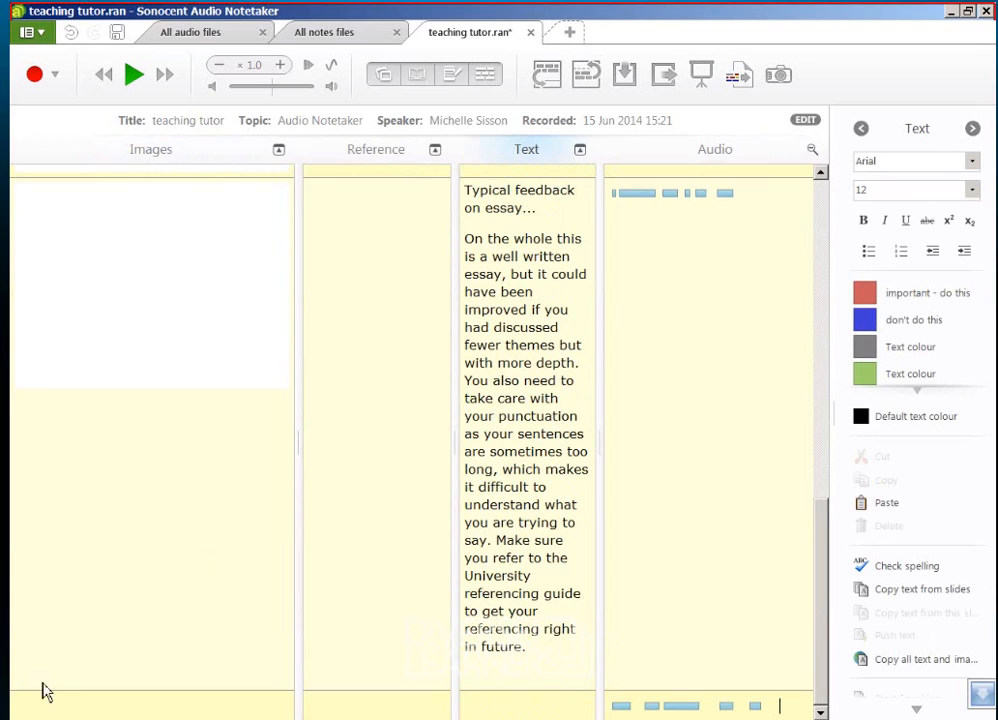
{"action": "left_click", "coordinate": [47, 714]}
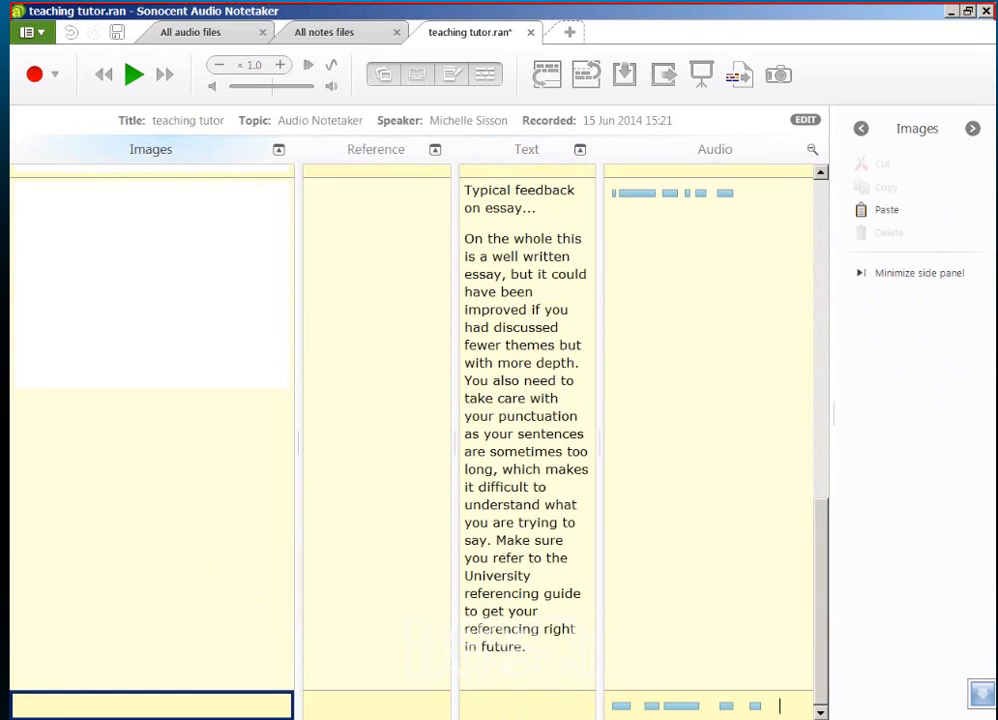
{"action": "key", "text": "ctrl+v"}
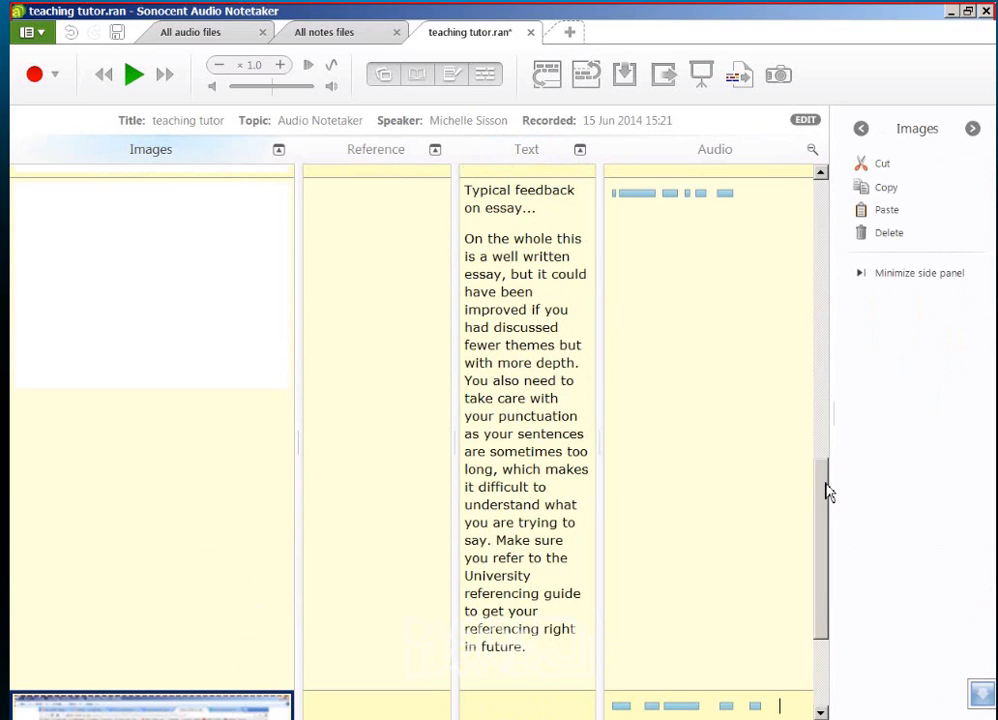
{"action": "left_click_drag", "start_coordinate": [828, 490], "coordinate": [824, 564]}
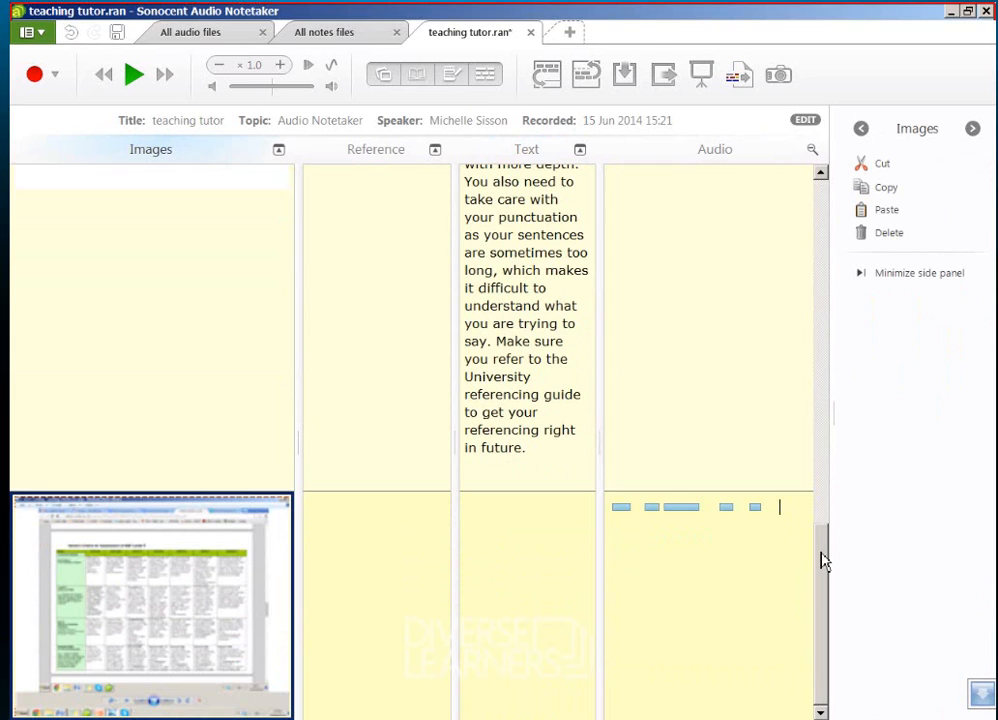
{"action": "left_click_drag", "start_coordinate": [820, 559], "coordinate": [824, 621]}
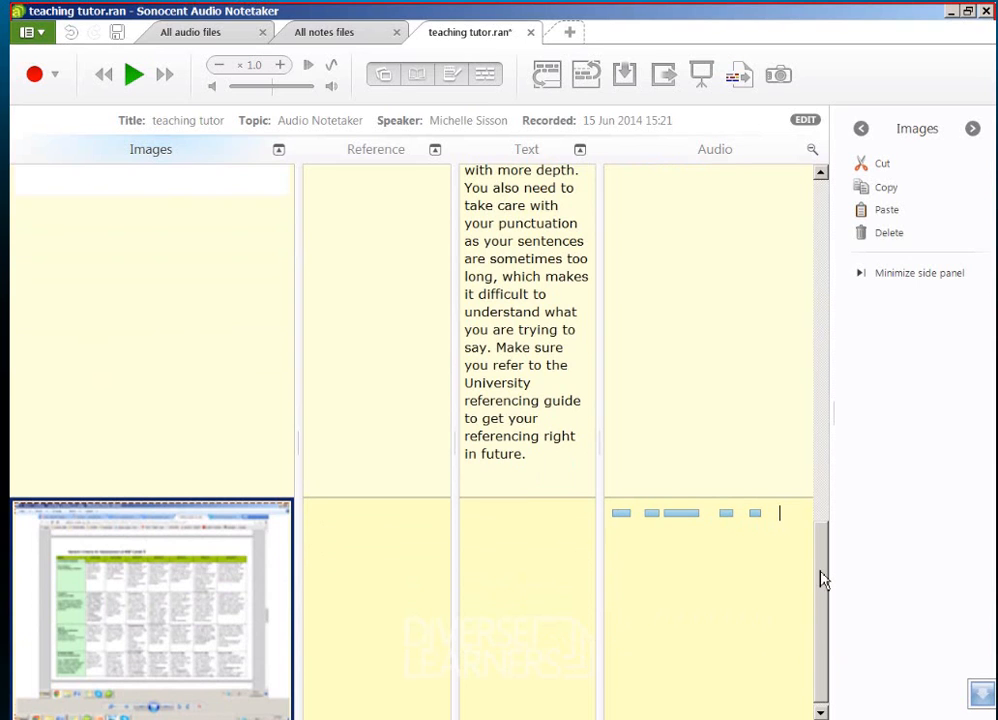
Step: Review the sections back to the first, open the The-Reflective-Cycle-Gibbs-1988.gif link to check it, and return to the notes
{"action": "left_click_drag", "start_coordinate": [820, 579], "coordinate": [807, 416]}
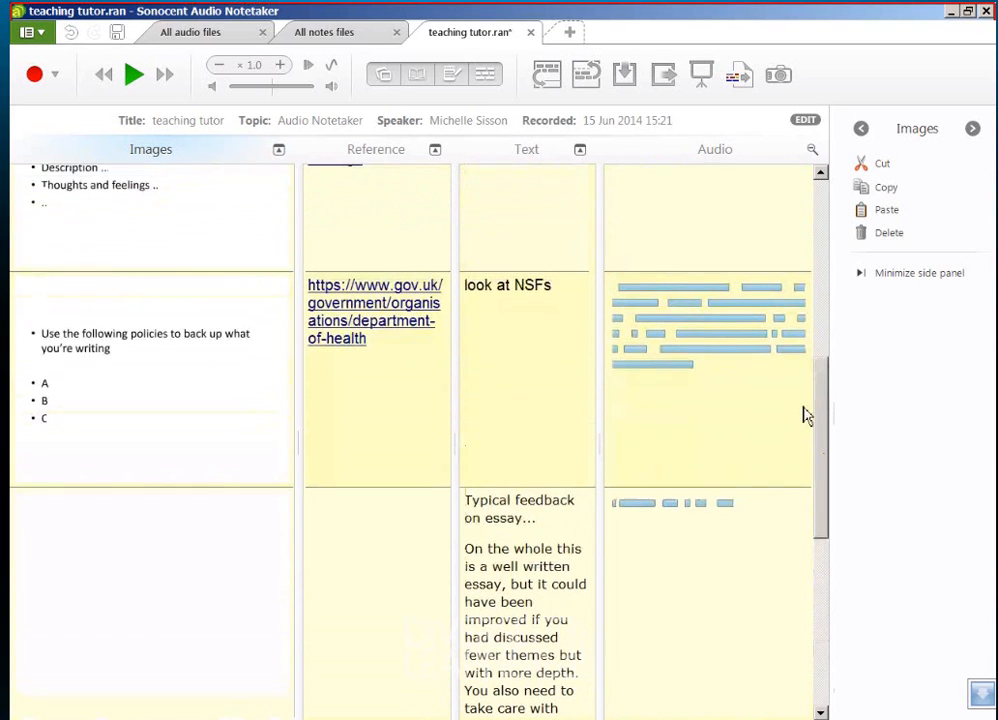
{"action": "left_click", "coordinate": [731, 189]}
{"action": "scroll", "coordinate": [811, 291], "scroll_direction": "up", "scroll_amount": 3}
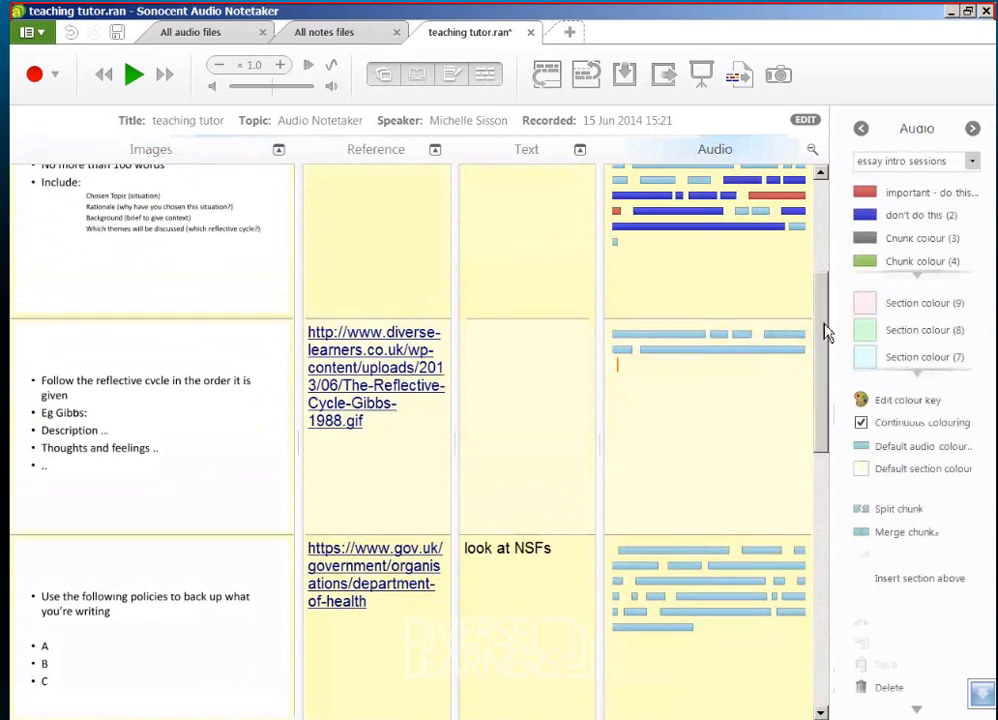
{"action": "left_click_drag", "start_coordinate": [824, 330], "coordinate": [828, 272]}
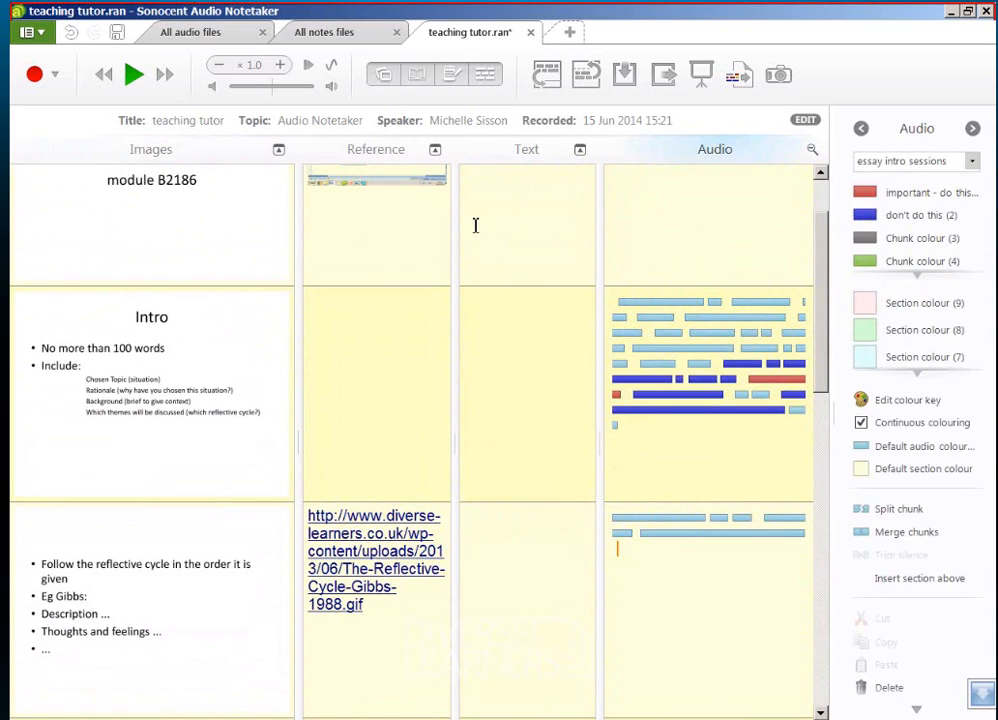
{"action": "left_click", "coordinate": [511, 223]}
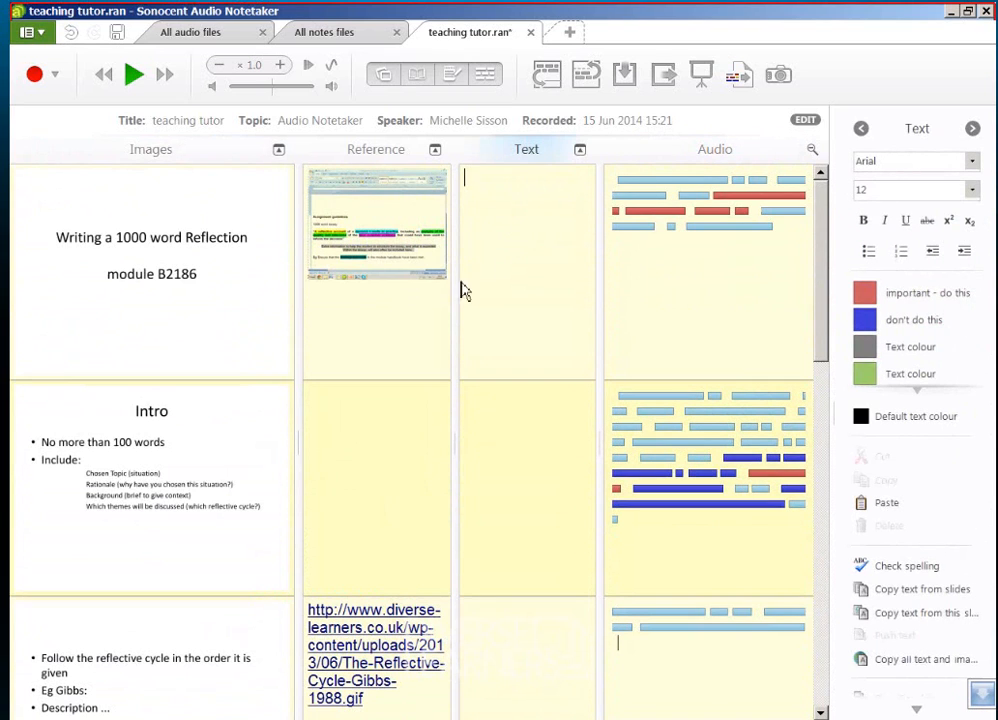
{"action": "scroll", "coordinate": [450, 500], "scroll_direction": "down", "scroll_amount": 1}
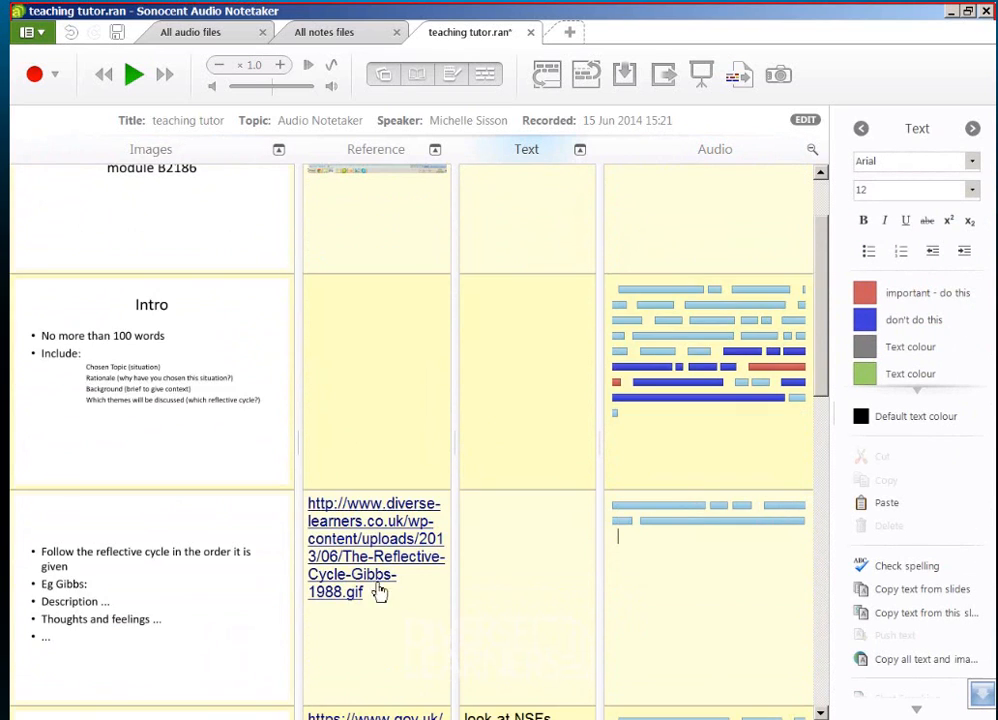
{"action": "left_click", "coordinate": [380, 591]}
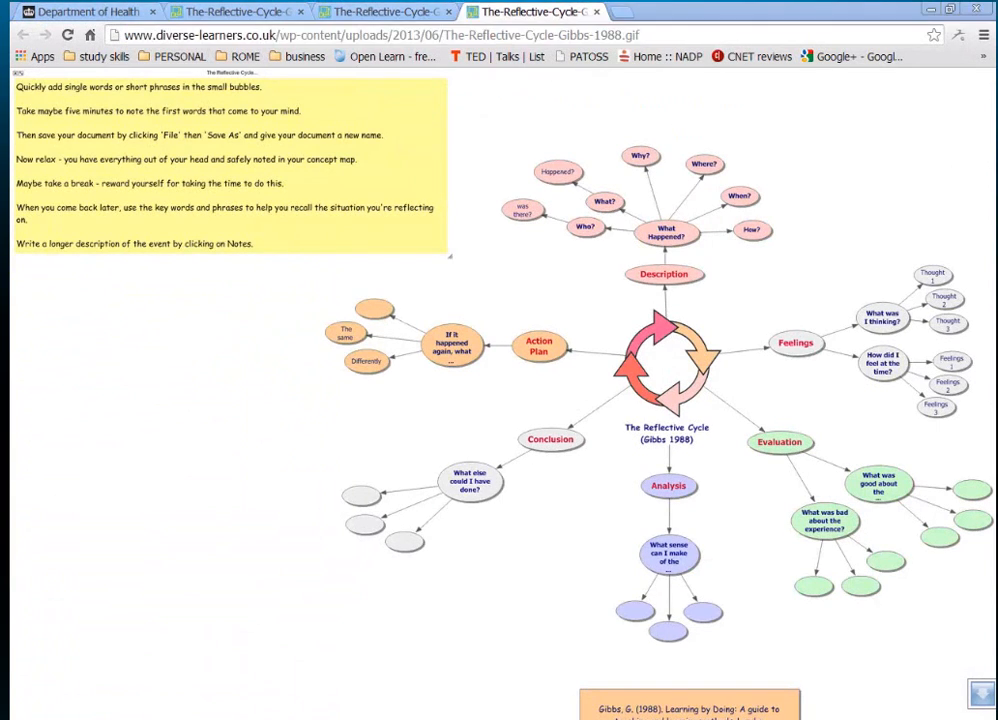
{"action": "key", "text": "alt+Tab"}
Step: Examine the red and blue audio chunks beside the Intro slide against the "essay intro sessions" colour key
{"action": "left_click_drag", "start_coordinate": [820, 257], "coordinate": [820, 203]}
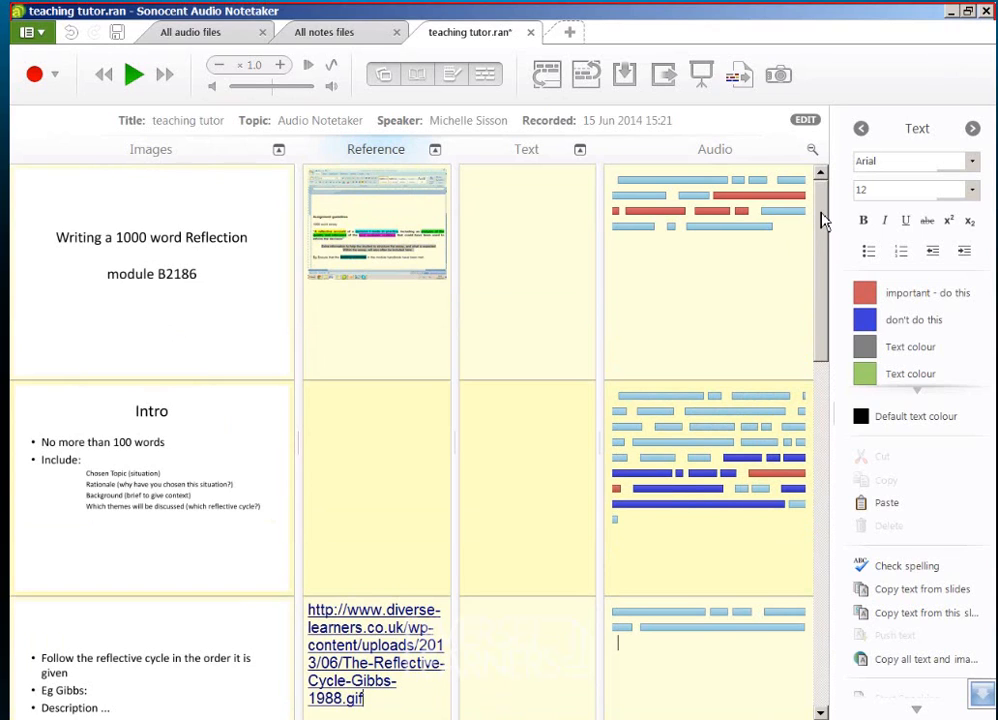
{"action": "left_click_drag", "start_coordinate": [823, 217], "coordinate": [822, 228]}
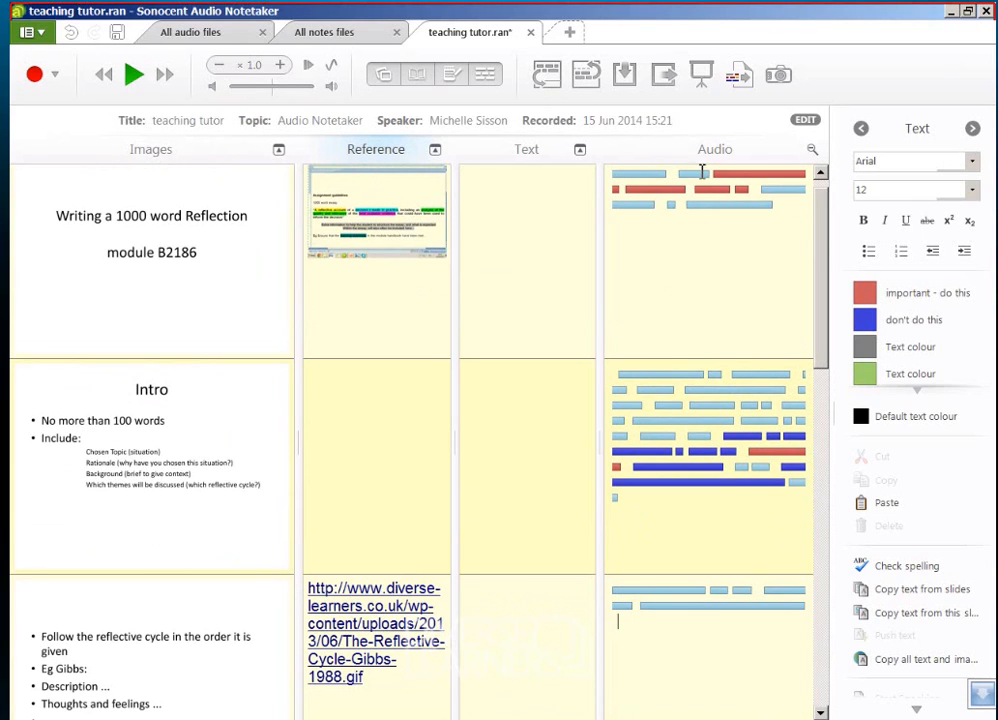
{"action": "left_click", "coordinate": [762, 462]}
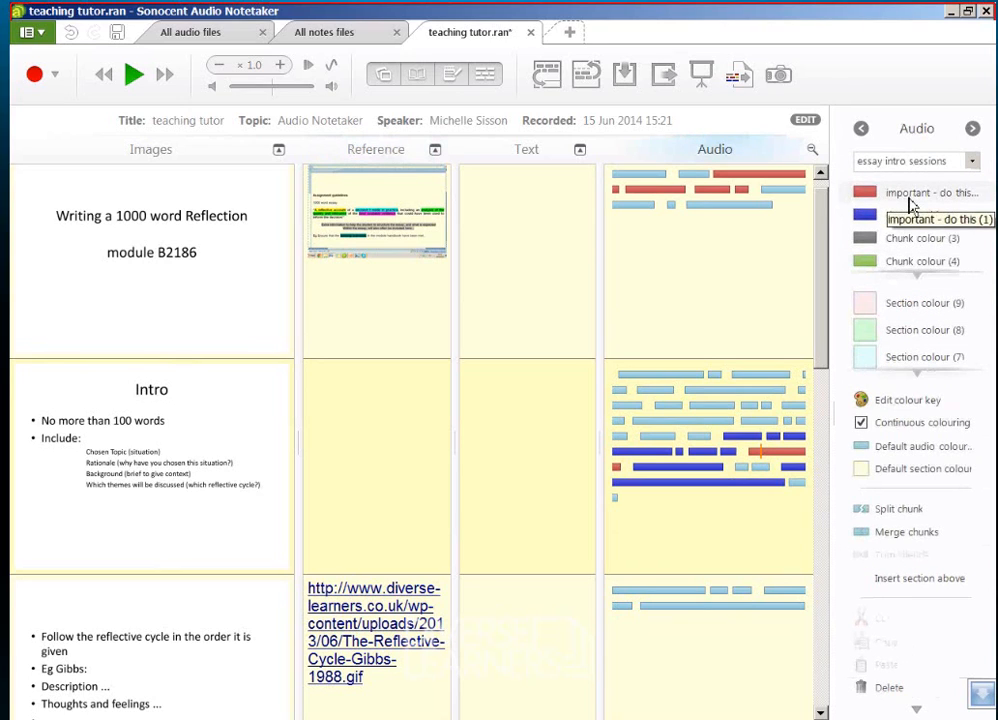
{"action": "left_click", "coordinate": [689, 453]}
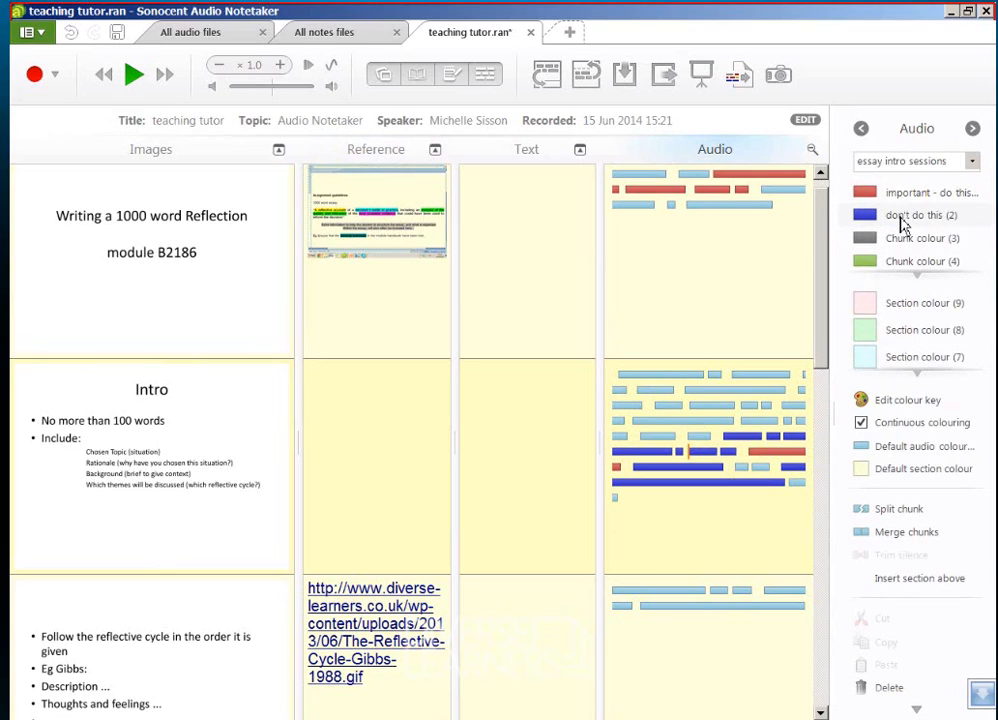
{"action": "left_click", "coordinate": [662, 525]}
Step: Review the slides, references, text notes and coloured audio from the first section through the essay feedback and back
{"action": "left_click_drag", "start_coordinate": [822, 316], "coordinate": [820, 236]}
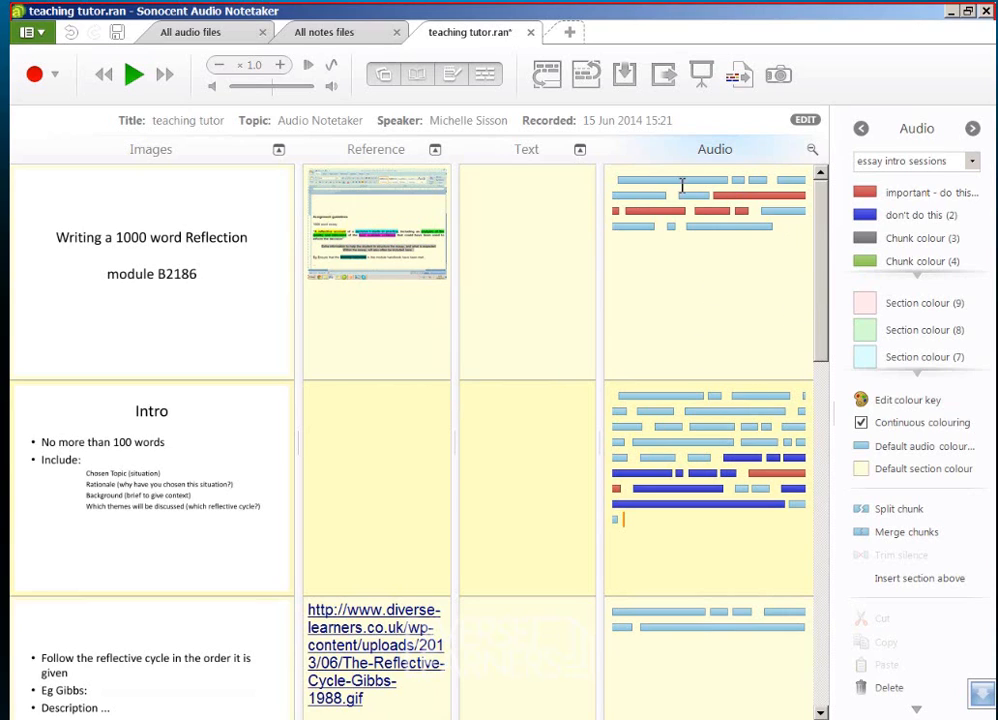
{"action": "scroll", "coordinate": [822, 220], "scroll_direction": "down", "scroll_amount": 1}
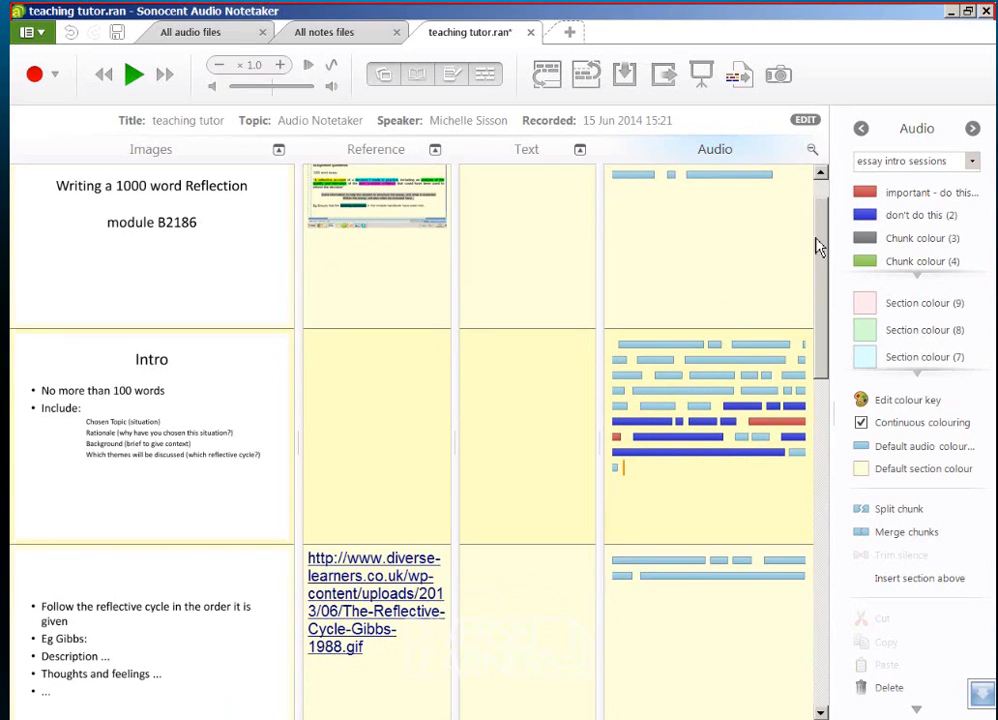
{"action": "scroll", "coordinate": [822, 236], "scroll_direction": "up", "scroll_amount": 1}
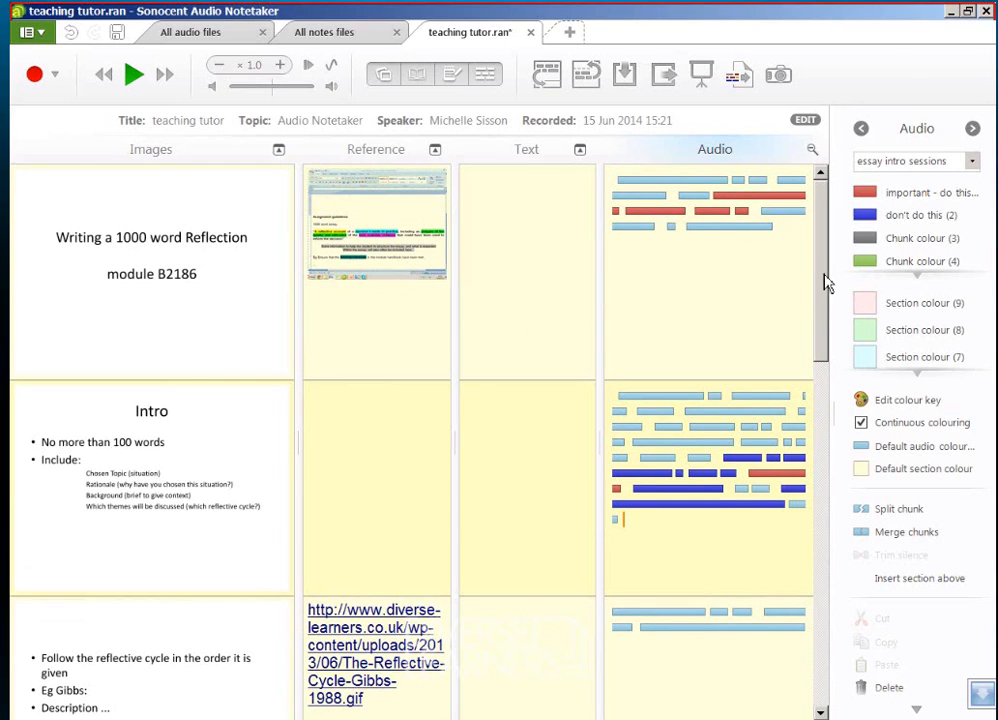
{"action": "scroll", "coordinate": [826, 285], "scroll_direction": "down", "scroll_amount": 1}
{"action": "scroll", "coordinate": [826, 285], "scroll_direction": "up", "scroll_amount": 1}
{"action": "scroll", "coordinate": [824, 261], "scroll_direction": "down", "scroll_amount": 2}
{"action": "scroll", "coordinate": [824, 228], "scroll_direction": "up", "scroll_amount": 2}
{"action": "left_click_drag", "start_coordinate": [828, 289], "coordinate": [831, 631]}
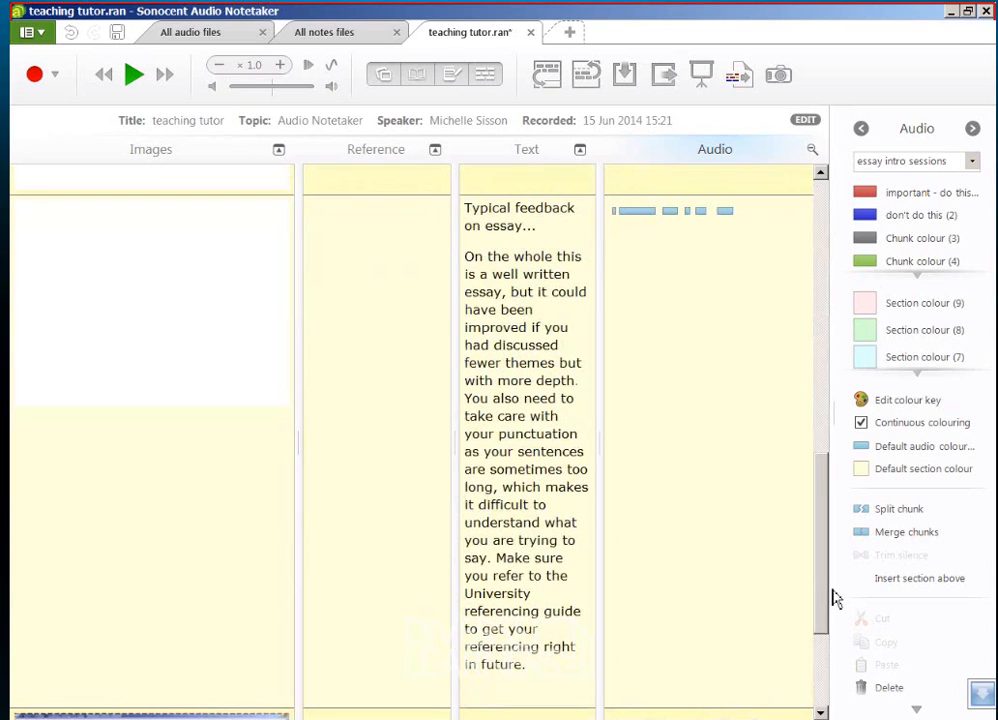
{"action": "left_click_drag", "start_coordinate": [836, 598], "coordinate": [822, 267]}
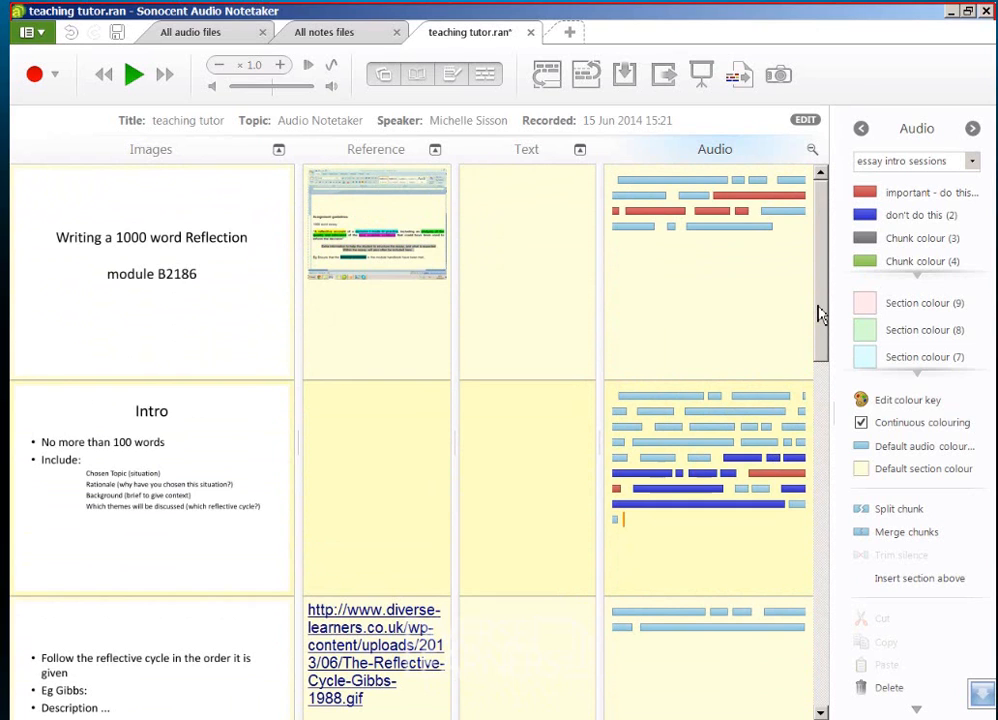
{"action": "mouse_move", "coordinate": [820, 314]}
{"action": "left_mouse_down"}
{"action": "mouse_move", "coordinate": [818, 334]}
{"action": "mouse_move", "coordinate": [813, 312]}
{"action": "left_mouse_up"}
{"action": "scroll", "coordinate": [826, 199], "scroll_direction": "down", "scroll_amount": 1}
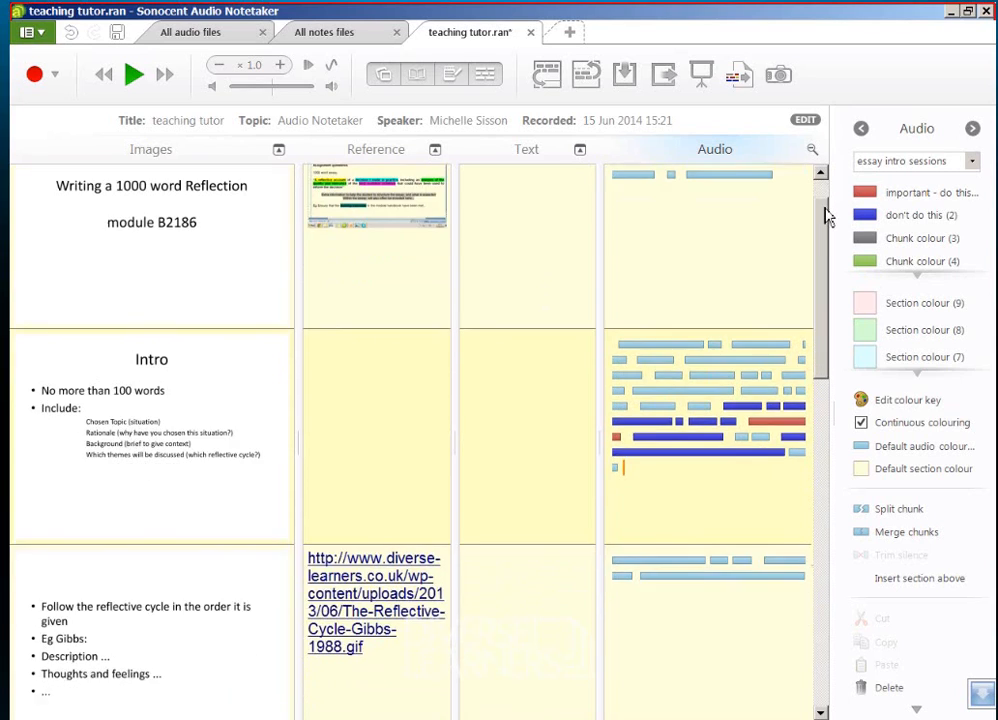
{"action": "left_click_drag", "start_coordinate": [825, 191], "coordinate": [825, 188]}
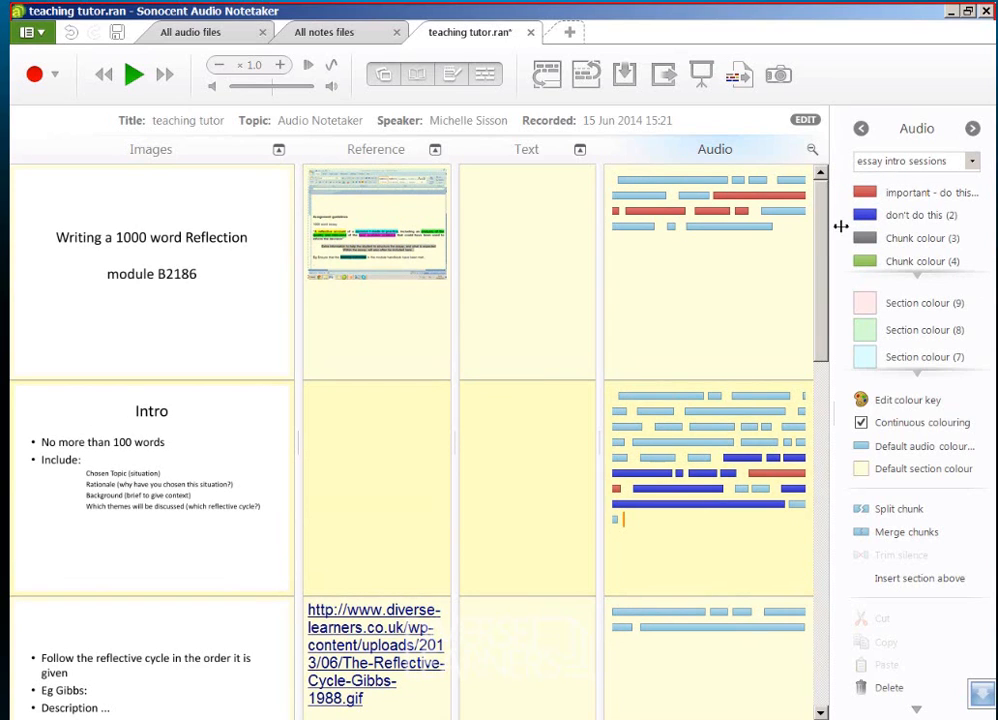
Step: Search the notes files for the text "Gibbs", with the tutor's name as the speaker
{"action": "left_click", "coordinate": [28, 36]}
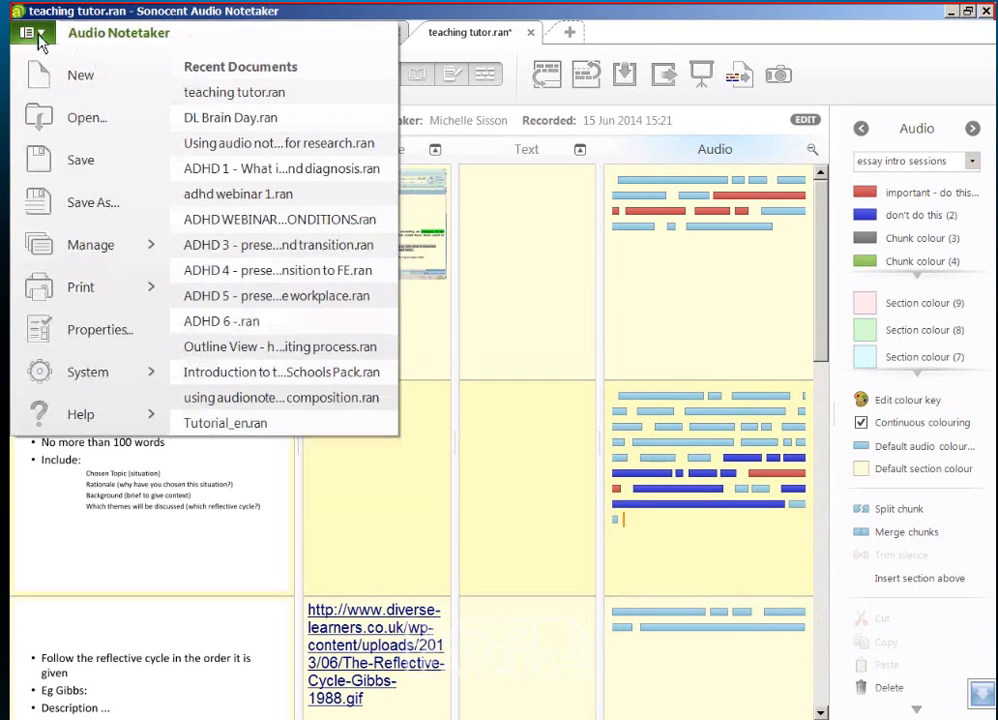
{"action": "mouse_move", "coordinate": [96, 250]}
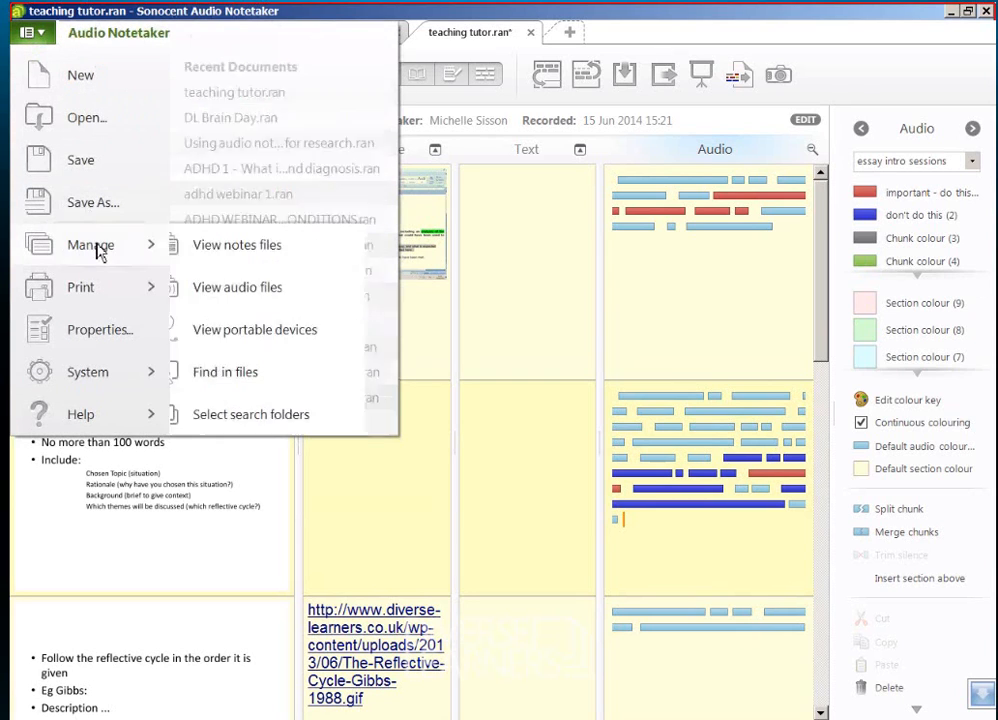
{"action": "left_click", "coordinate": [263, 378]}
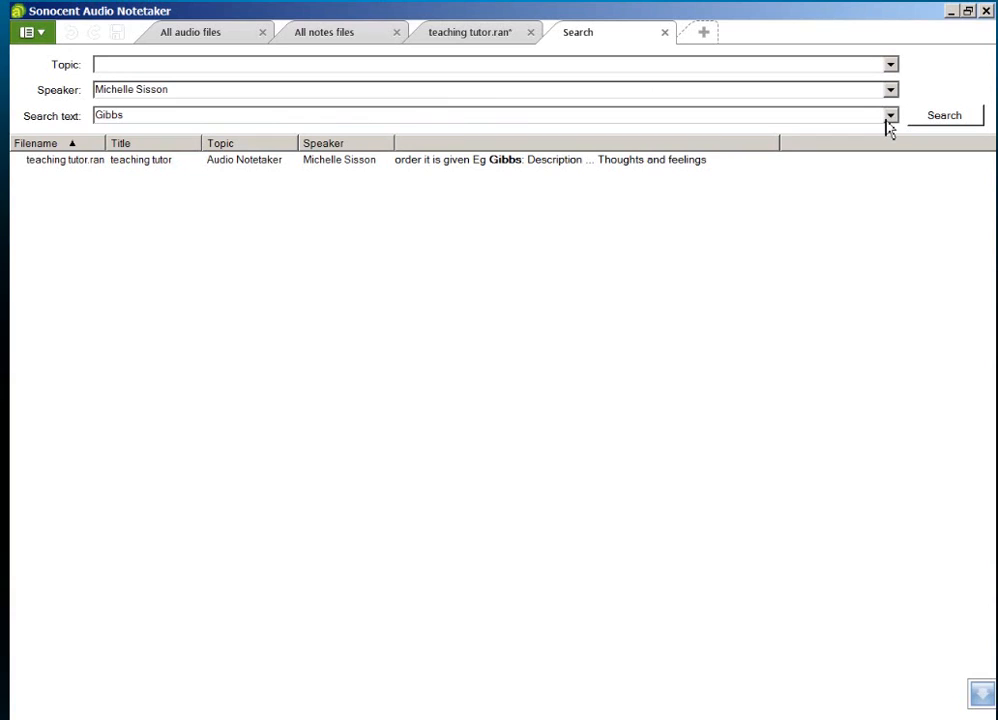
Step: Run the "Gibbs" search again and open the teaching tutor.ran match containing "order it is given Eg Gibbs" in the notes
{"action": "left_click", "coordinate": [935, 120]}
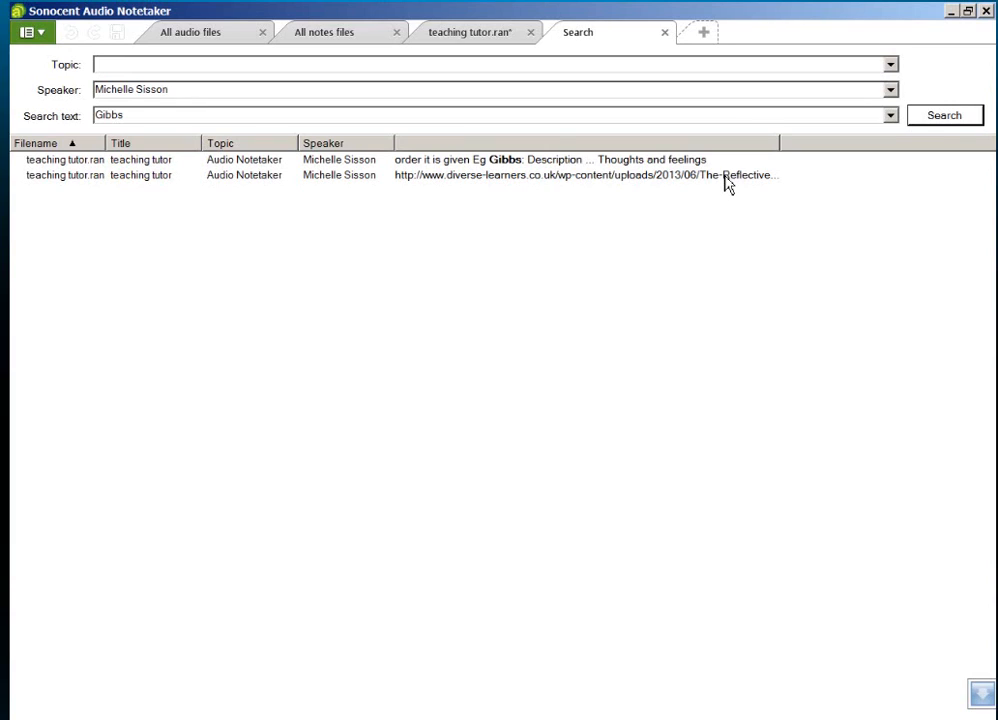
{"action": "left_click", "coordinate": [143, 162]}
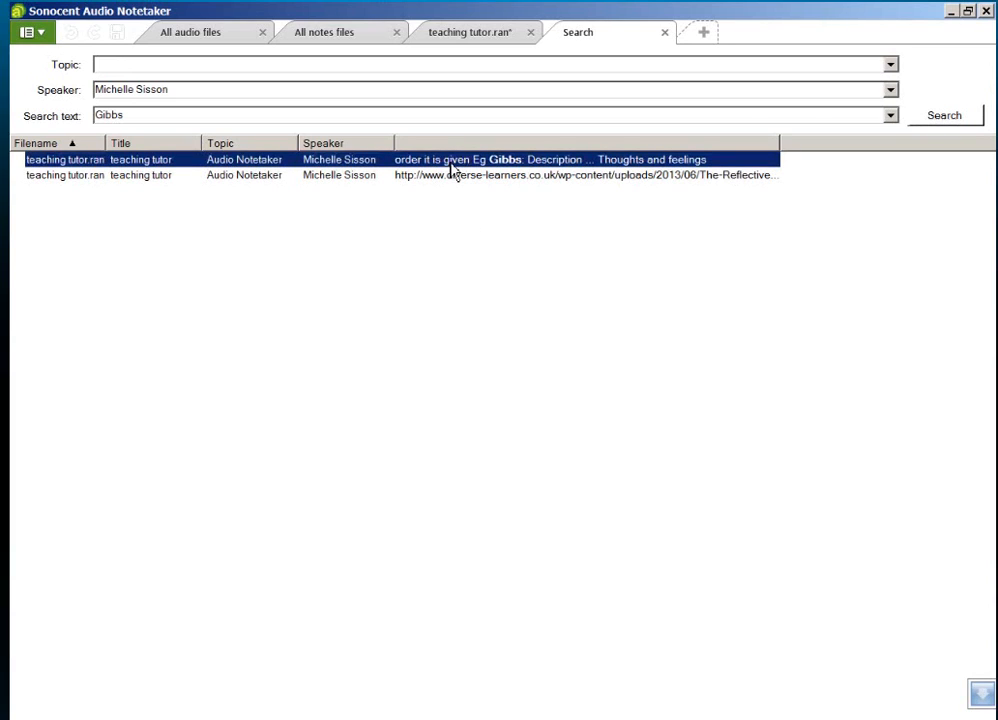
{"action": "double_click", "coordinate": [449, 166]}
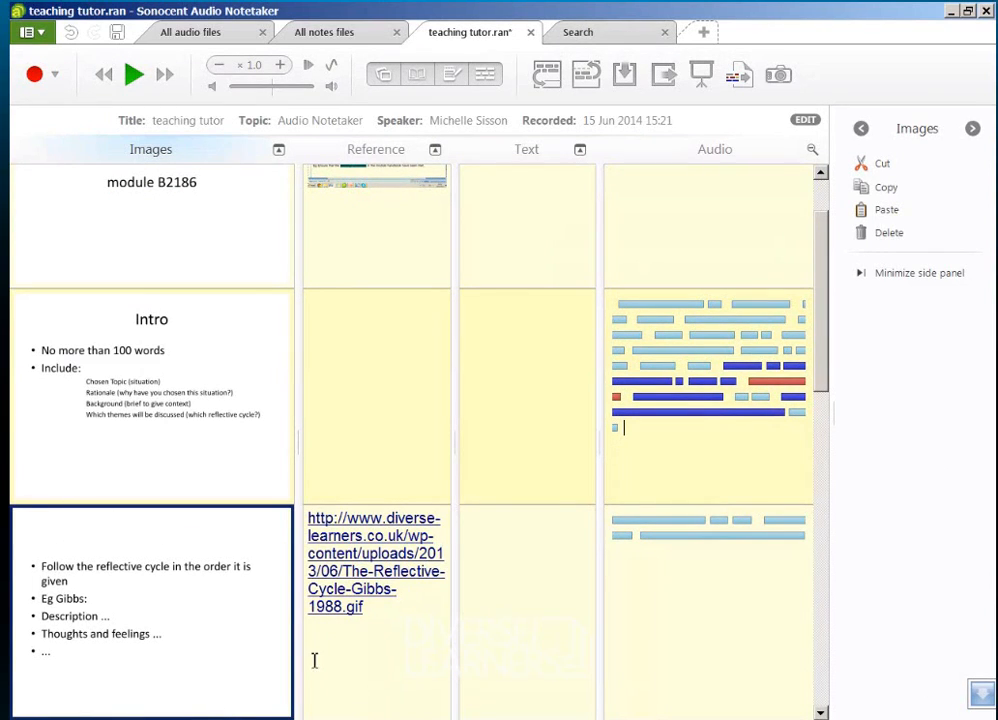
{"action": "scroll", "coordinate": [833, 225], "scroll_direction": "up", "scroll_amount": 1}
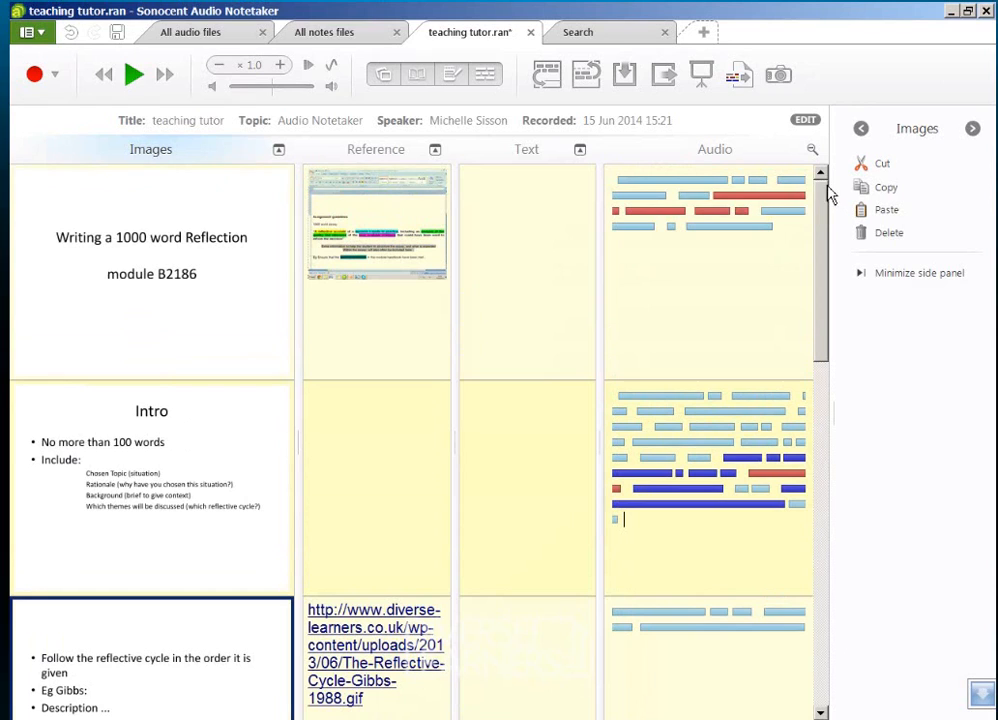
Step: Open the Audio Notetaker User Guide from the program's help resources
{"action": "left_click", "coordinate": [27, 36]}
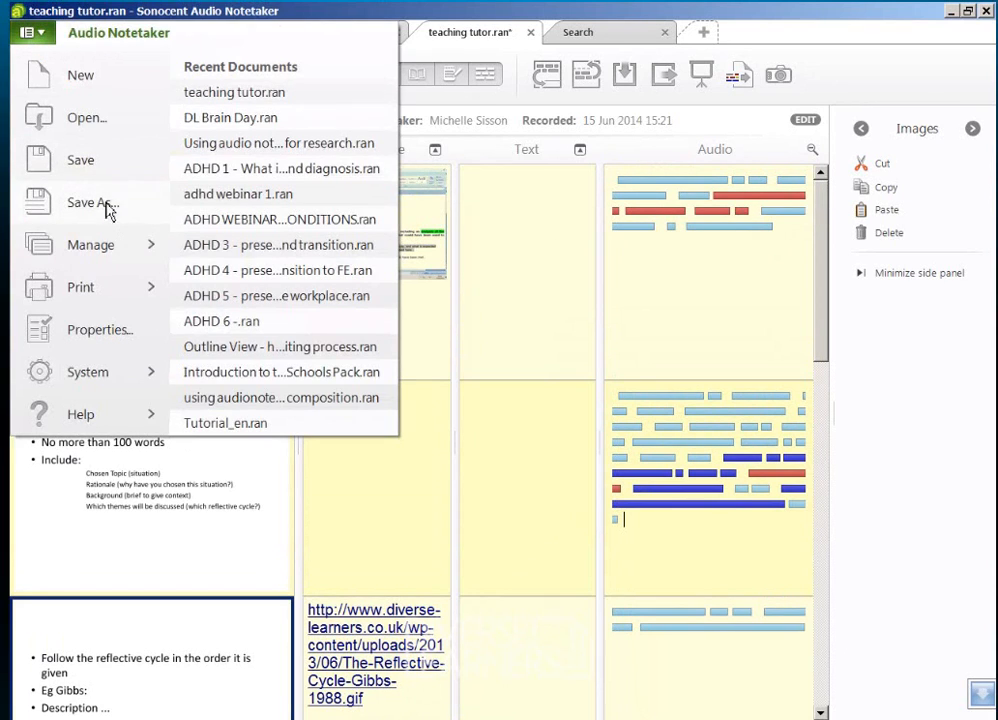
{"action": "mouse_move", "coordinate": [130, 414]}
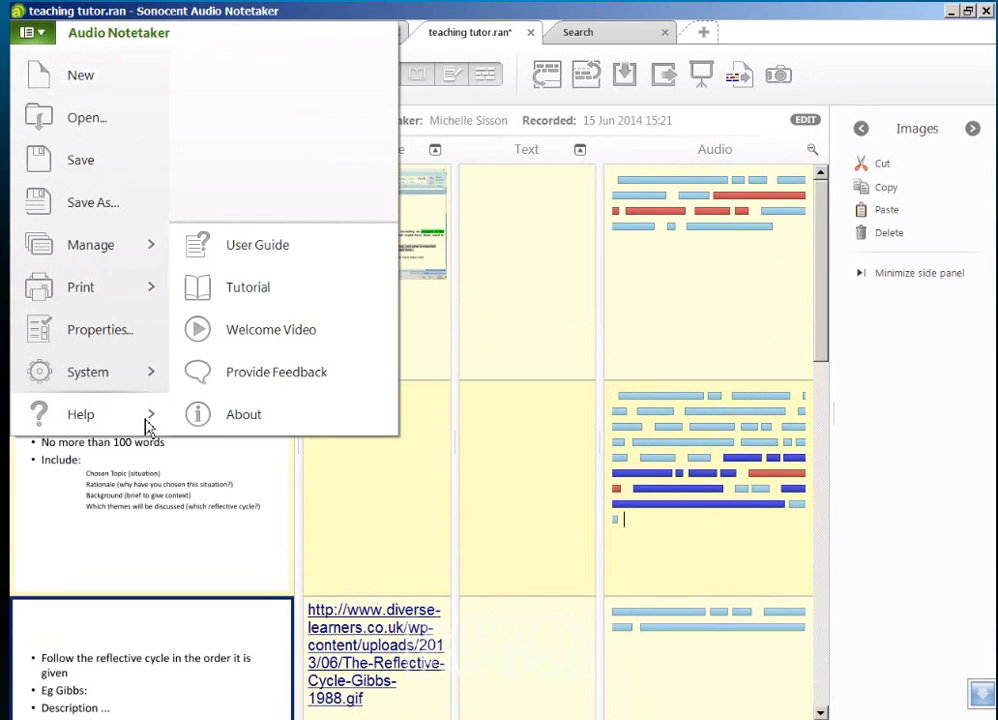
{"action": "left_click", "coordinate": [248, 258]}
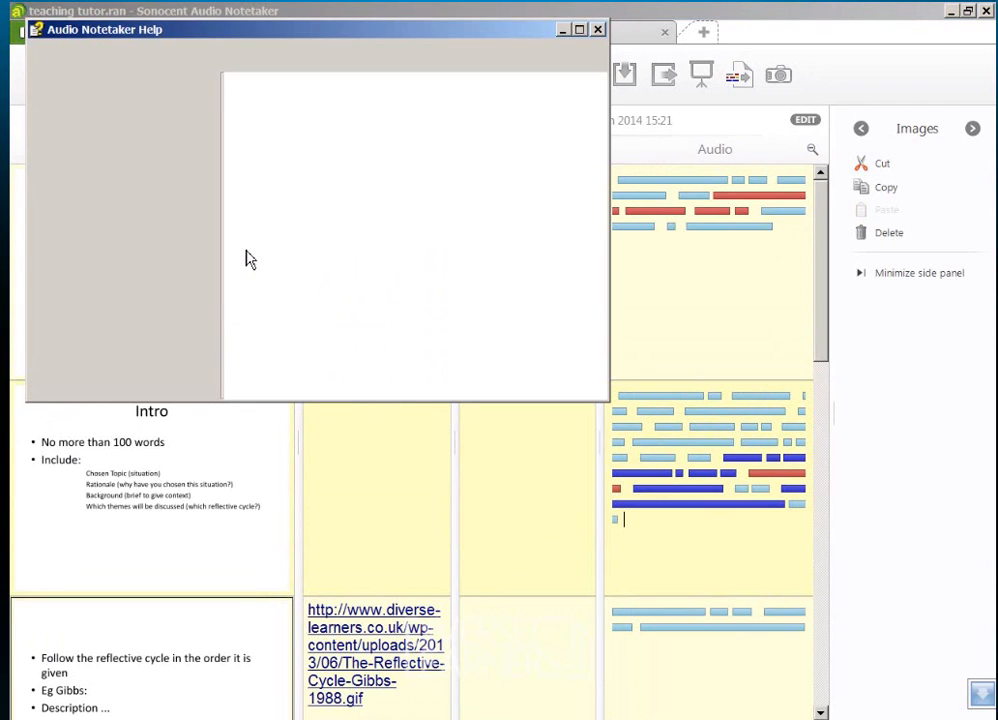